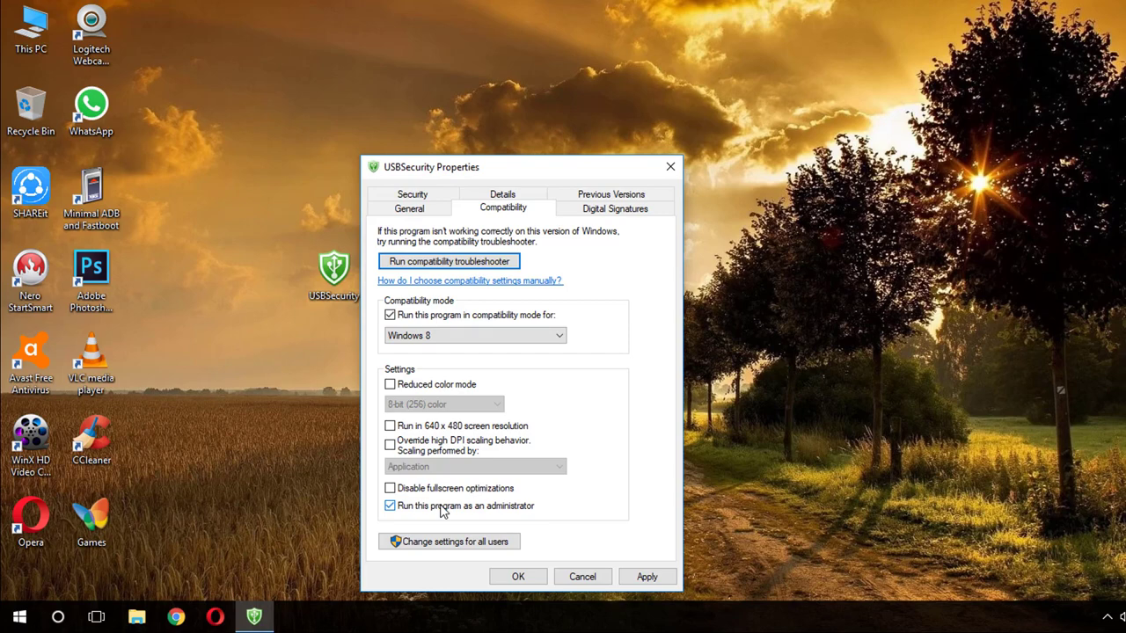
Apply the Windows 8 compatibility and run-as-administrator settings for USBSecurity and close Properties.
left_click(646, 578)
left_click(525, 577)
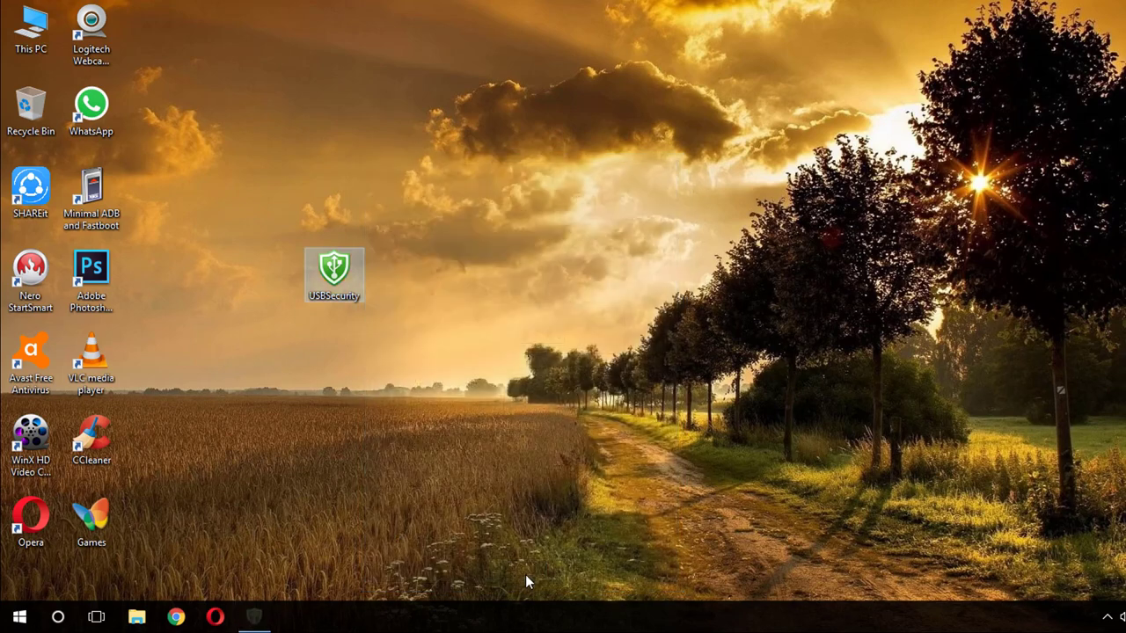
Launch the USBSecurity setup from its desktop icon and accept the licence agreement.
left_click(502, 300)
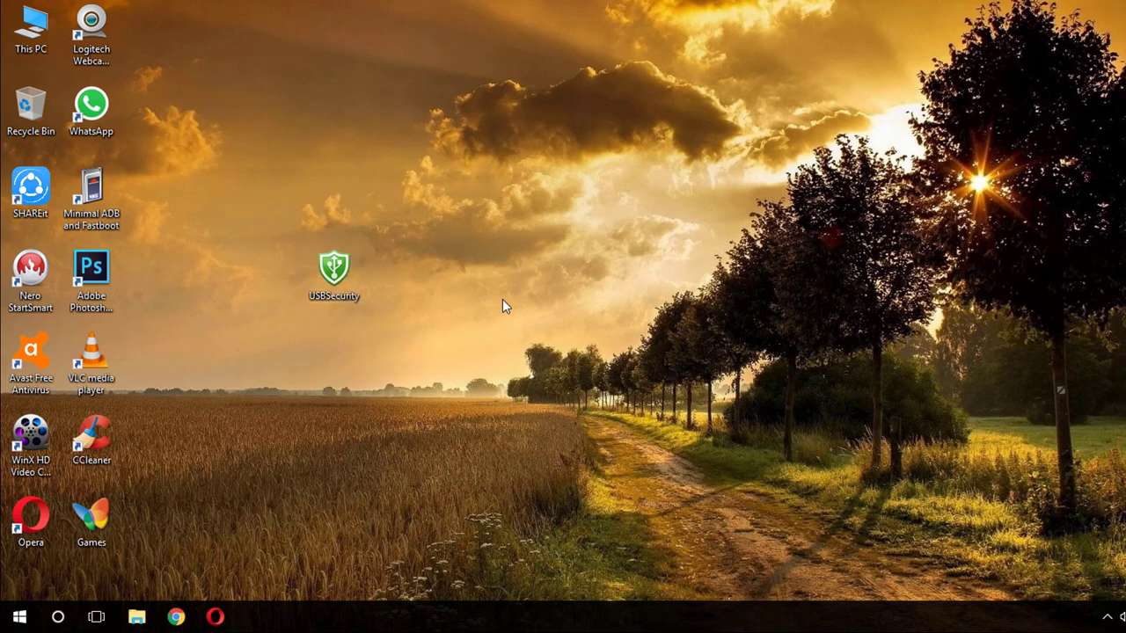
right_click(340, 277)
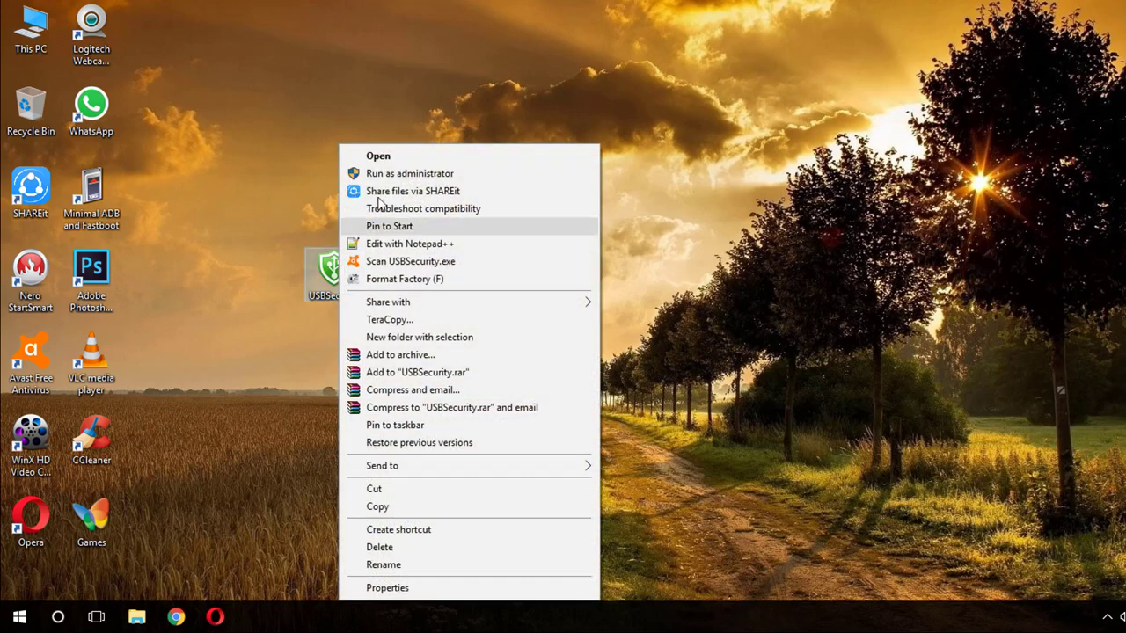
left_click(384, 154)
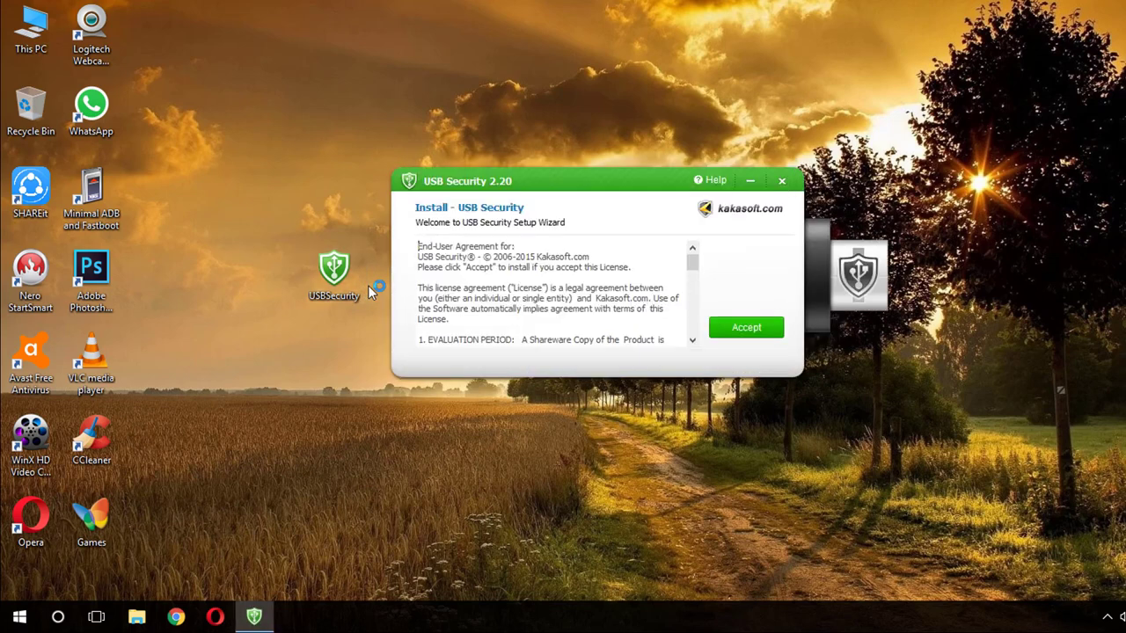
left_click(731, 333)
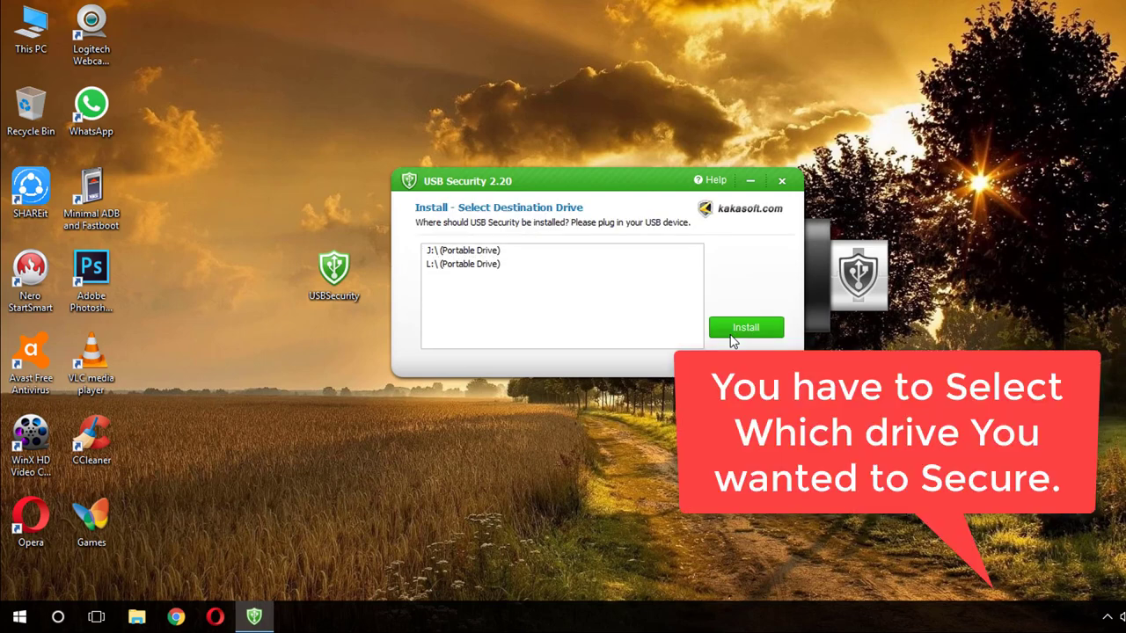
Open This PC maximized in File Explorer, with the installer window placed beside it.
right_click(29, 32)
left_click(33, 43)
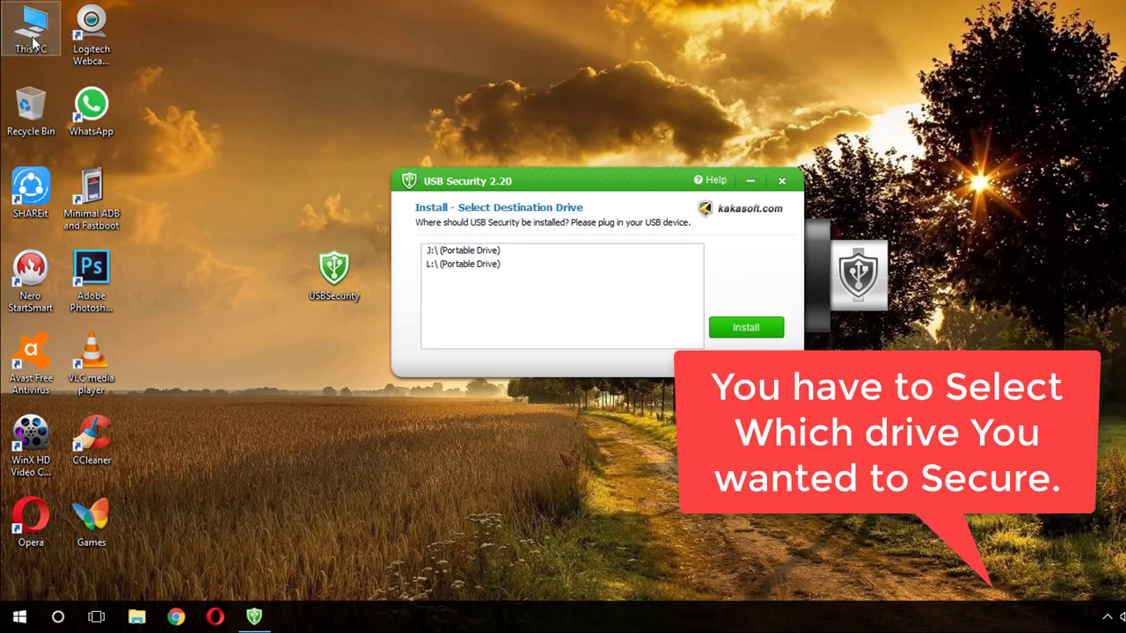
left_click_drag(409, 183, 221, 330)
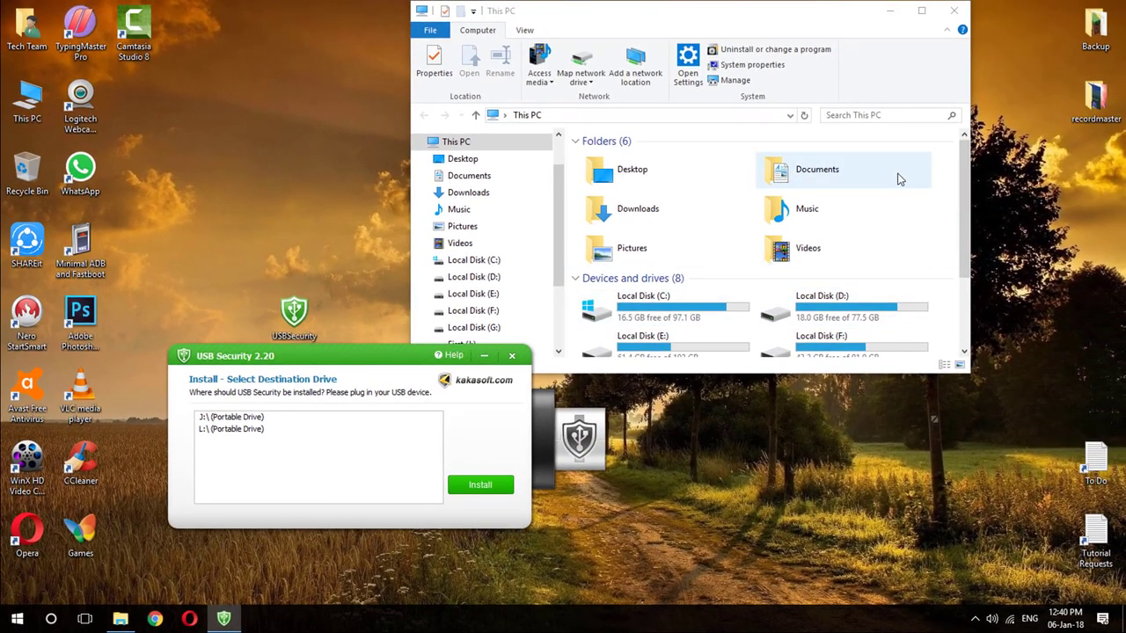
left_click(899, 180)
scroll(899, 180, "down", 2)
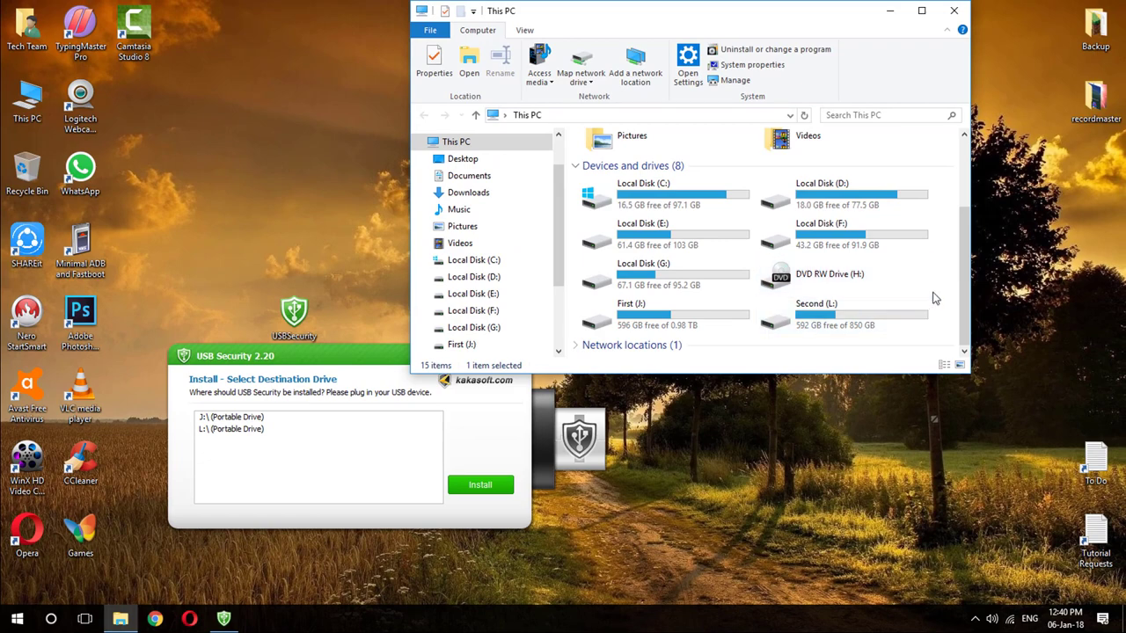
left_click(922, 11)
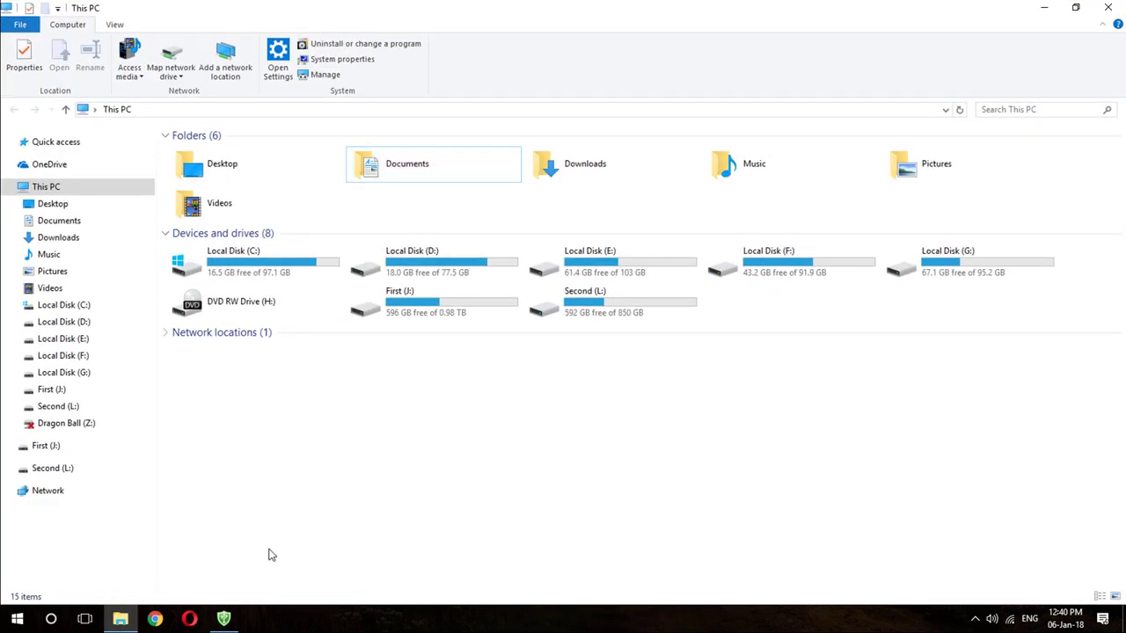
left_click(223, 619)
left_click_drag(361, 352, 766, 366)
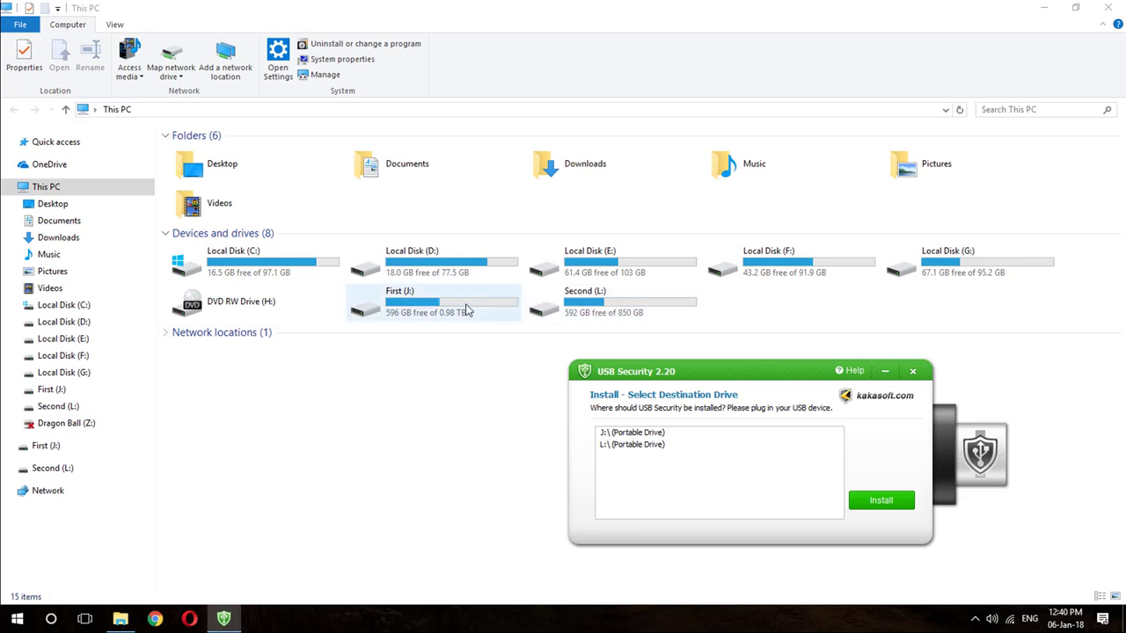
Look inside the First (J:) drive, return to This PC, and choose J: as install destination.
right_click(454, 306)
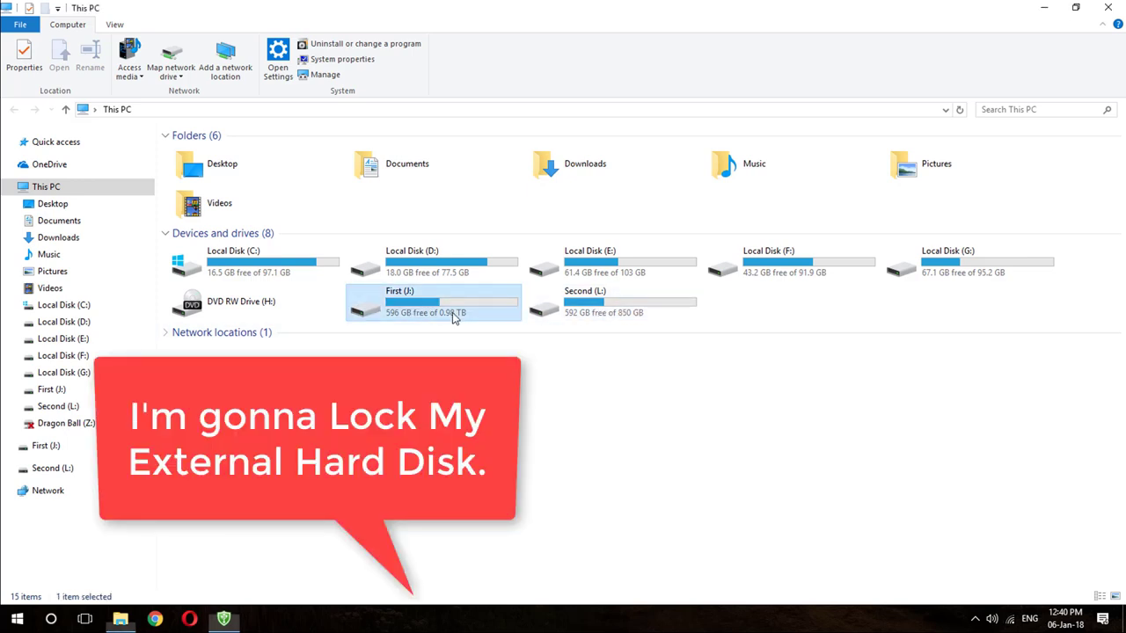
left_click(487, 261)
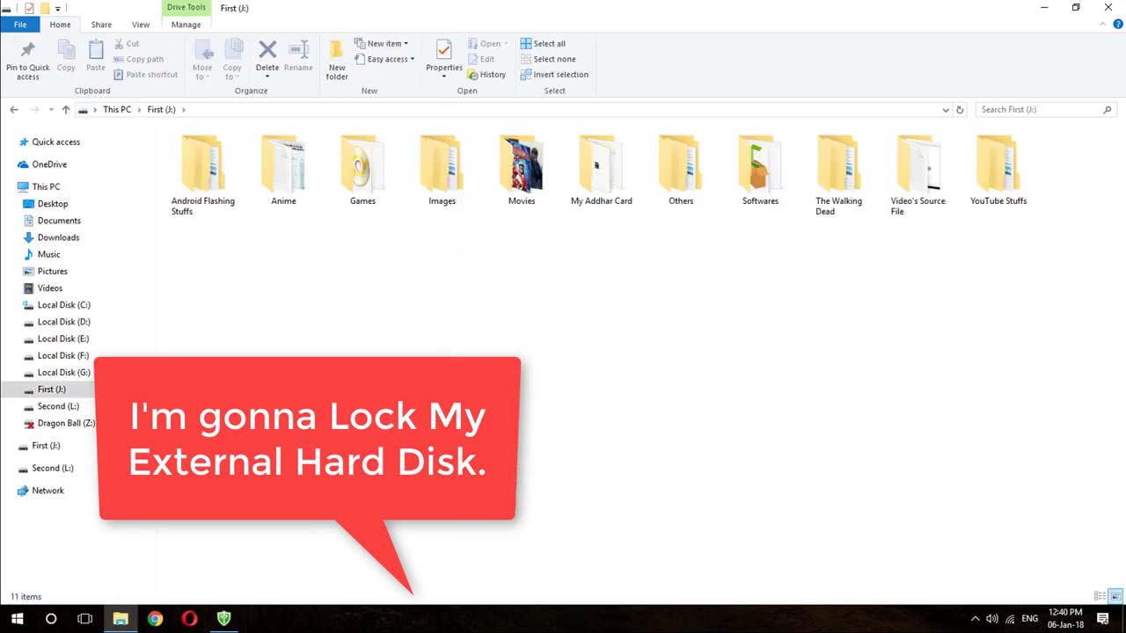
left_click(236, 615)
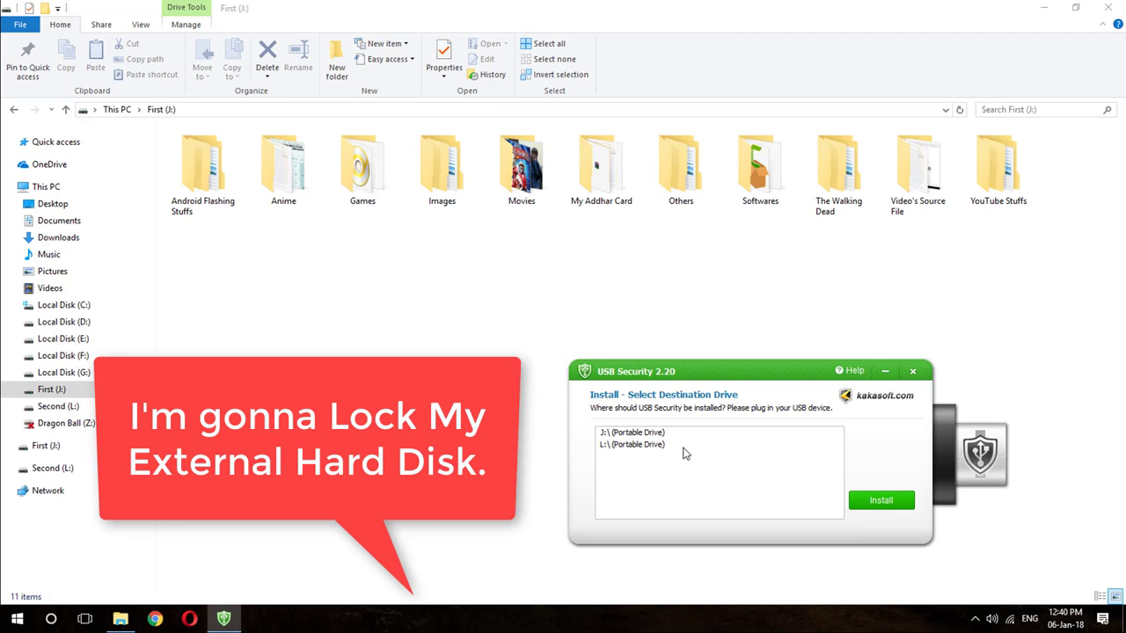
left_click(117, 109)
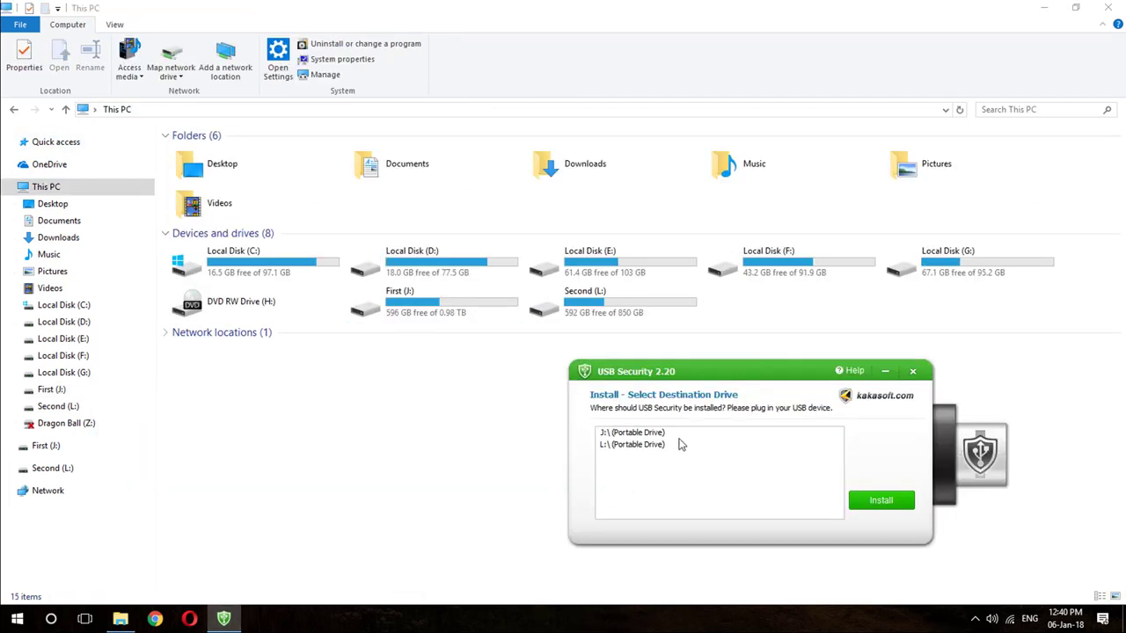
left_click(652, 434)
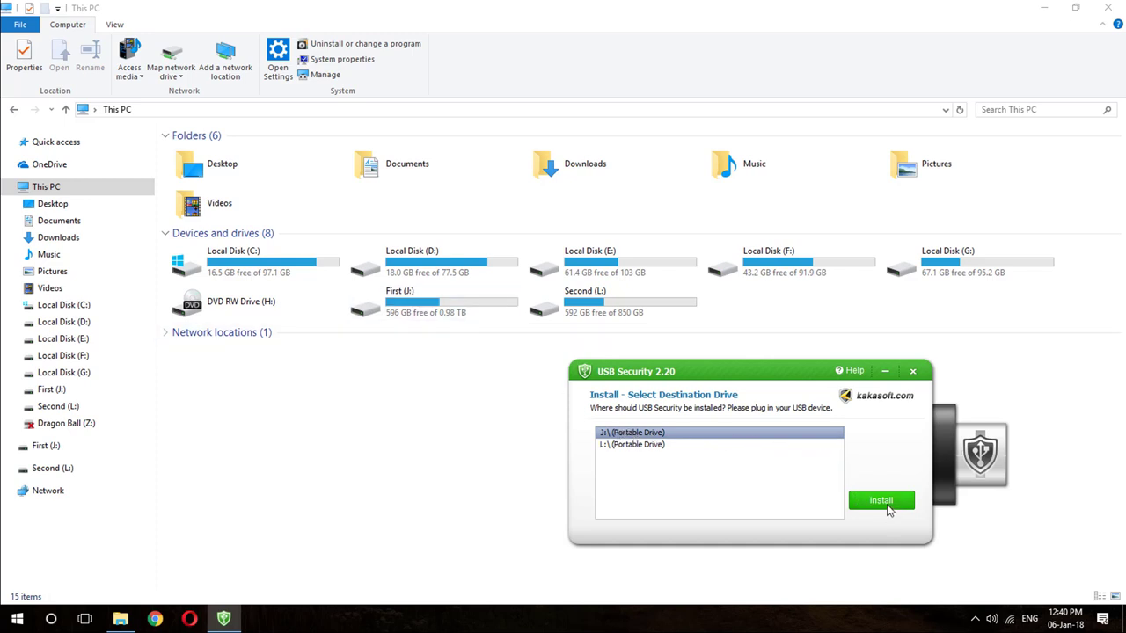
Install USB Security onto J:, finish setup, and dismiss the explorer.exe 0xc0000142 error.
left_click(883, 503)
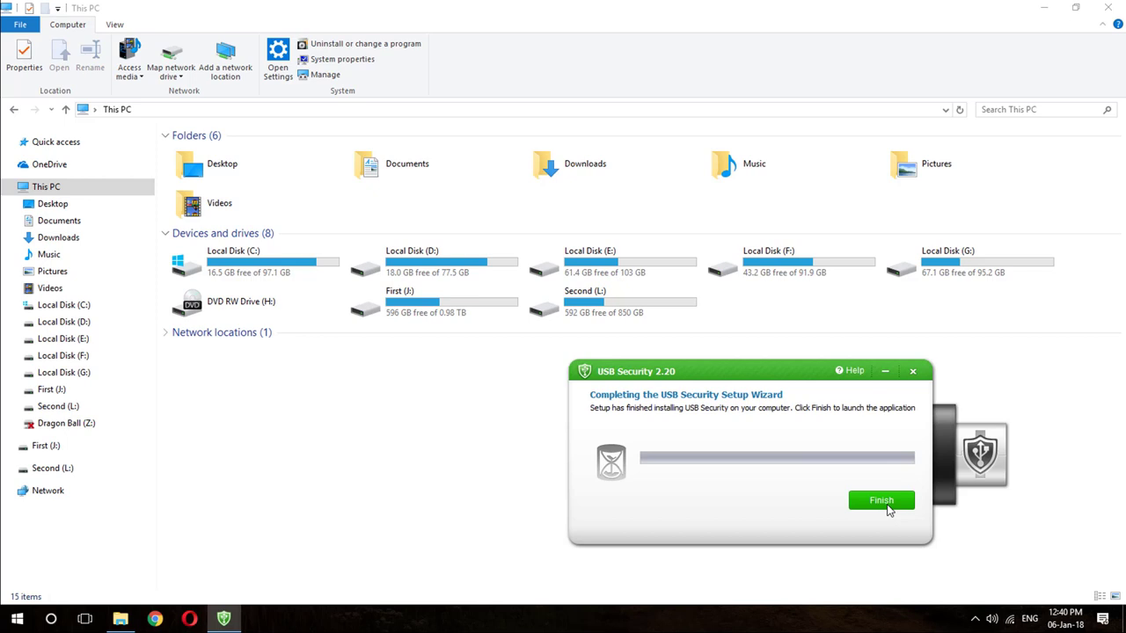
left_click(887, 508)
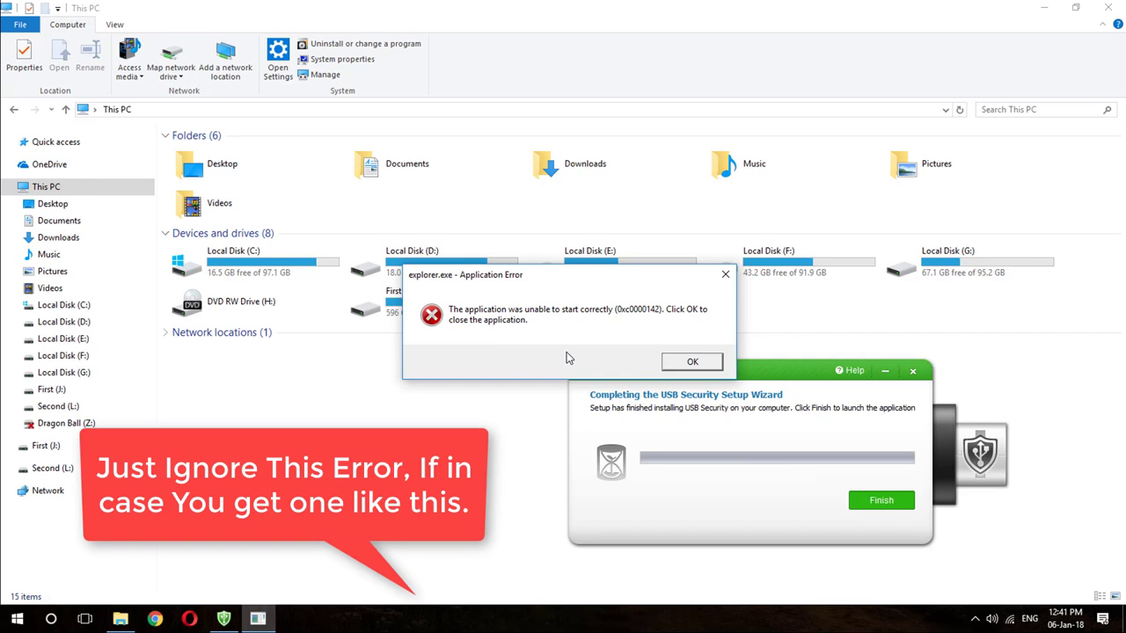
left_click(689, 363)
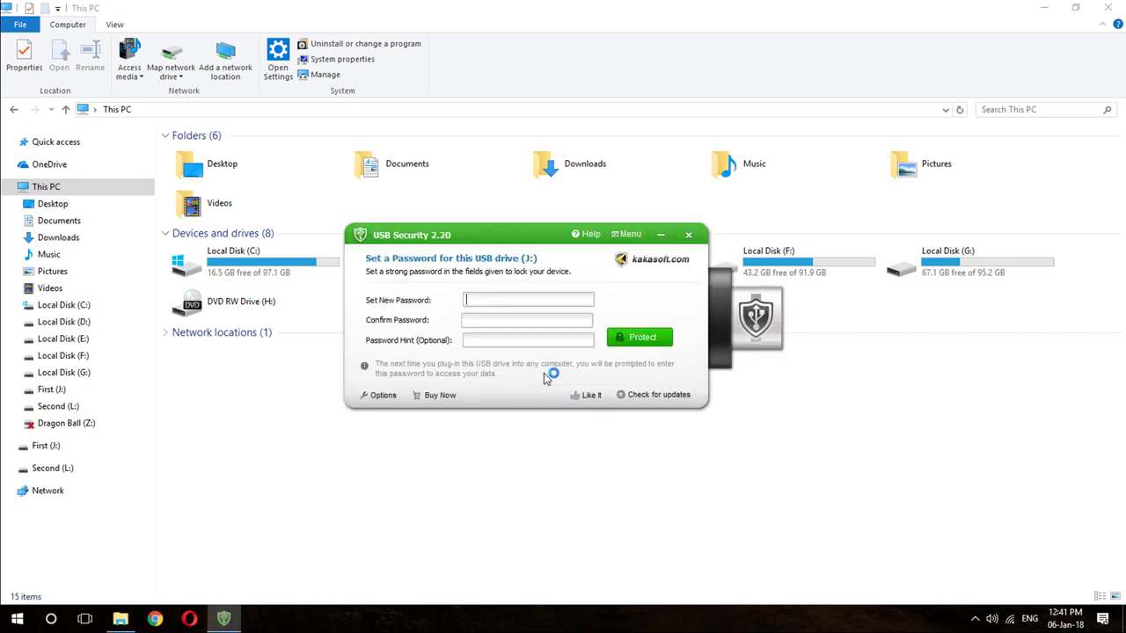
Protect drive J: with a new password entered and confirmed, then close the success message.
left_click_drag(507, 235, 608, 360)
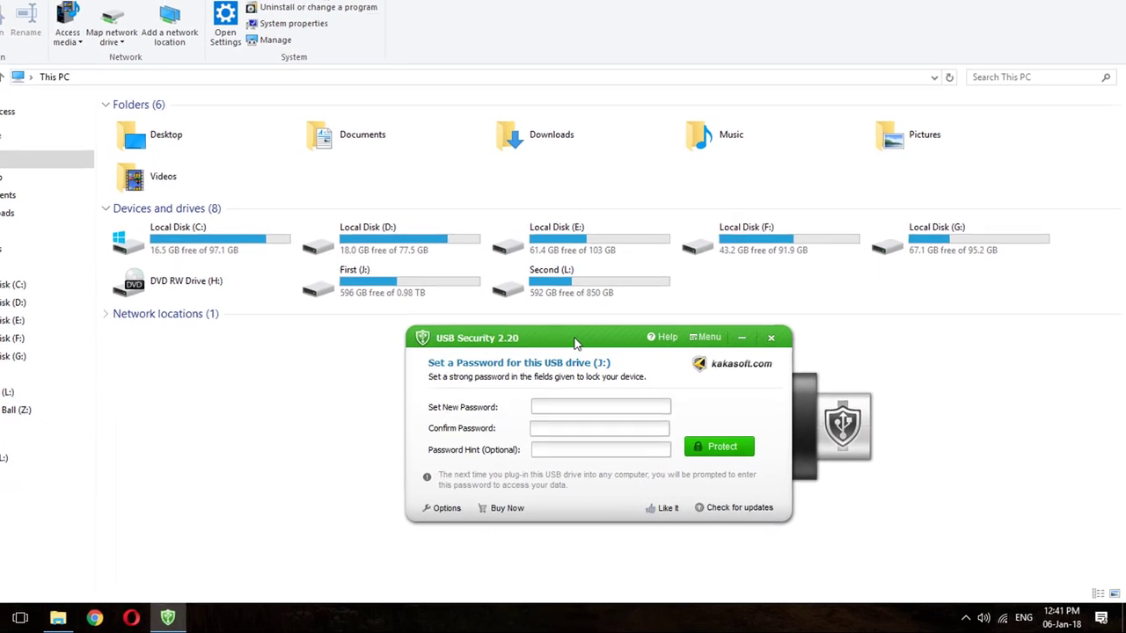
left_click(592, 423)
left_click_drag(554, 323, 573, 293)
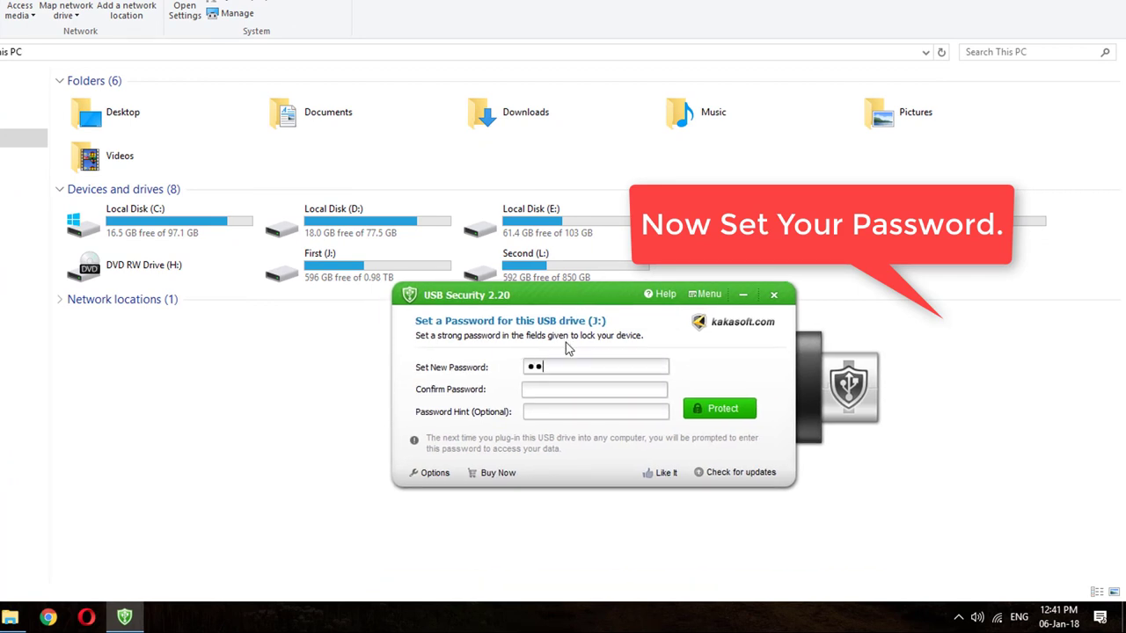
type("1234567")
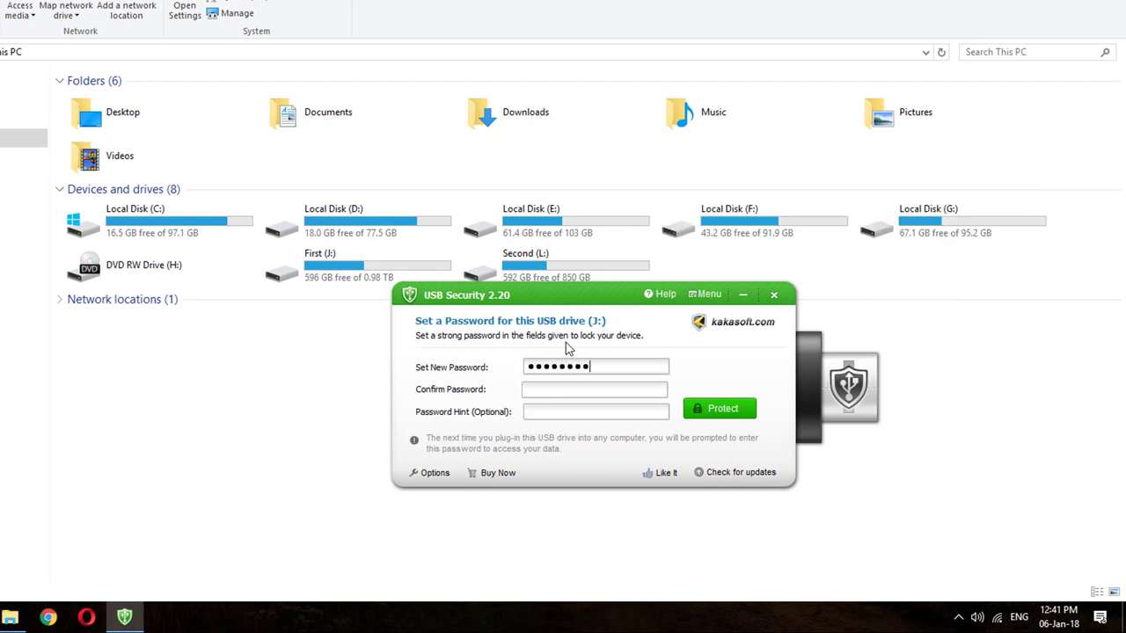
key("Tab")
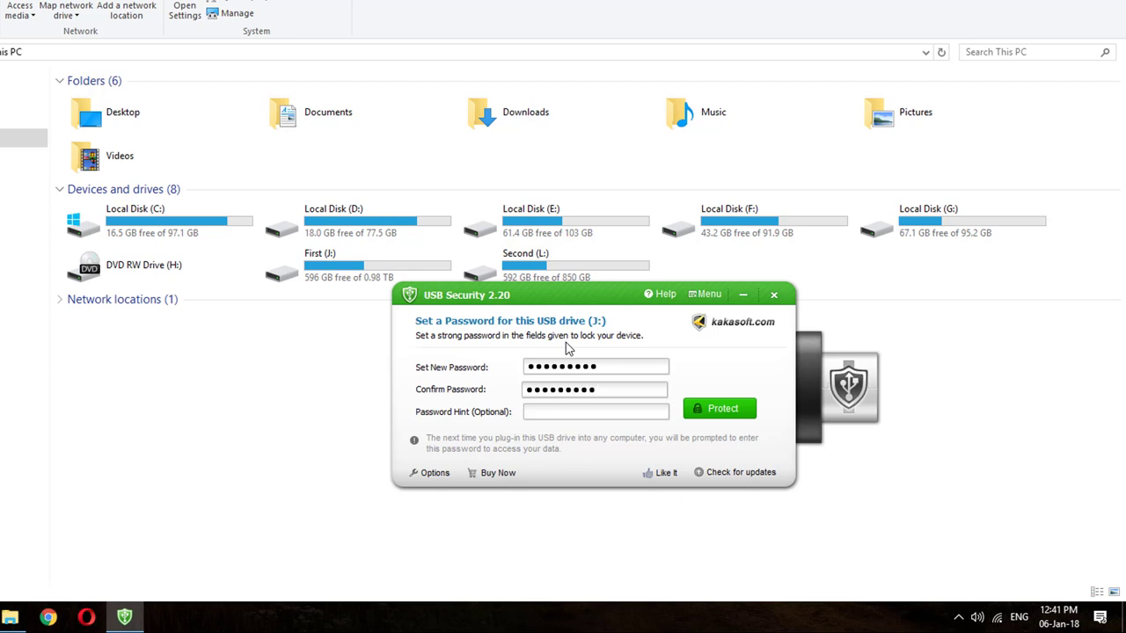
left_click(704, 409)
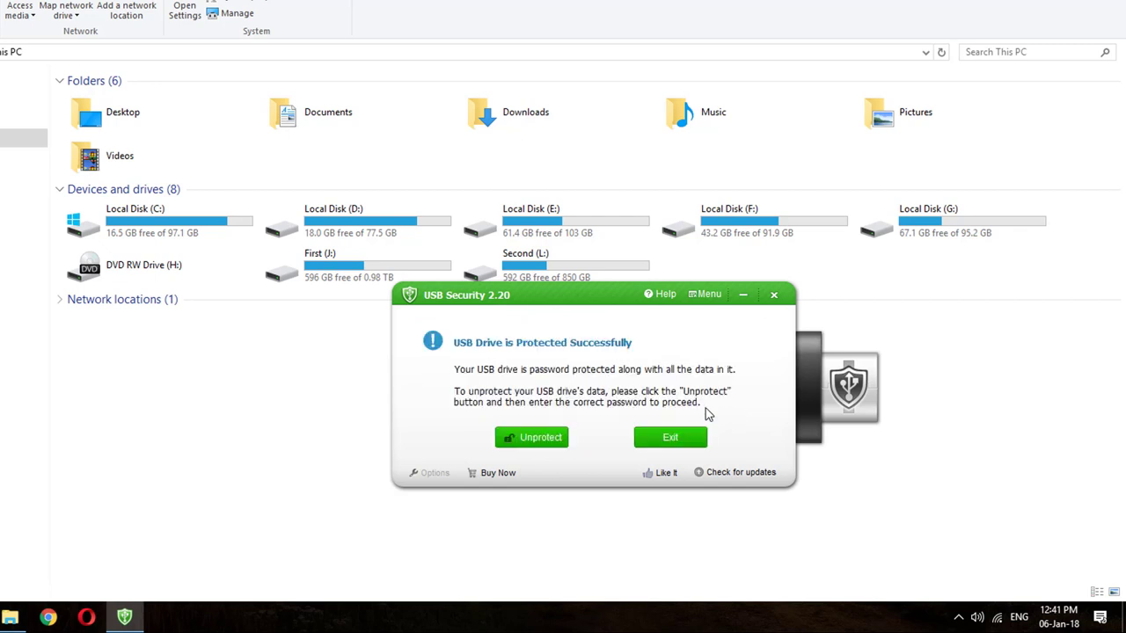
left_click(332, 282)
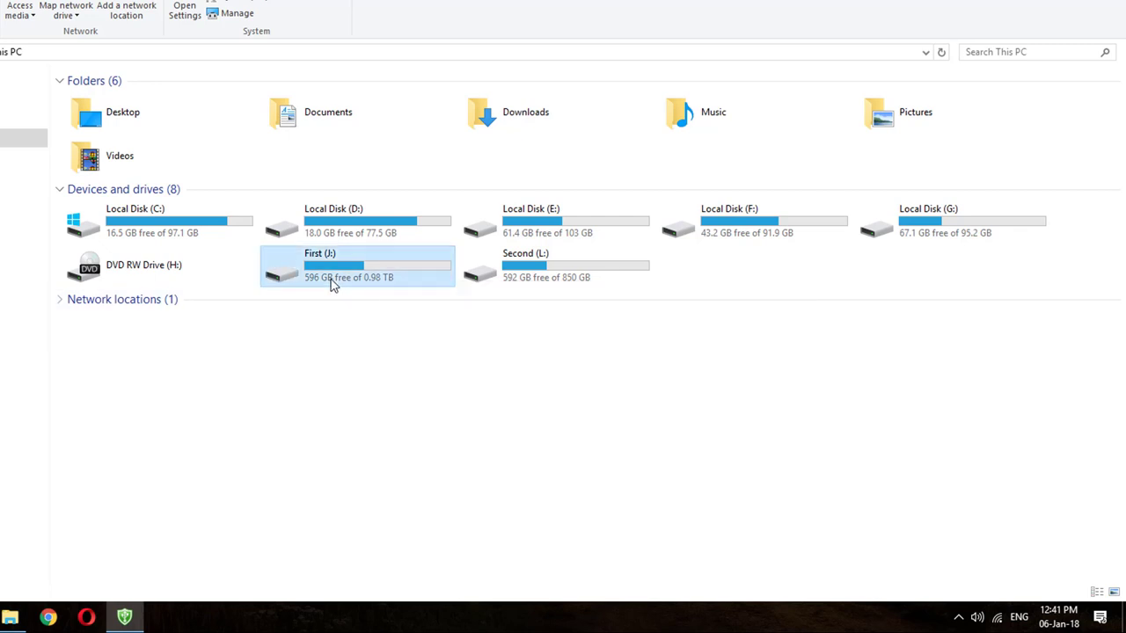
Reopen the protected First (J:) drive from This PC in File Explorer.
right_click(331, 281)
left_click(363, 220)
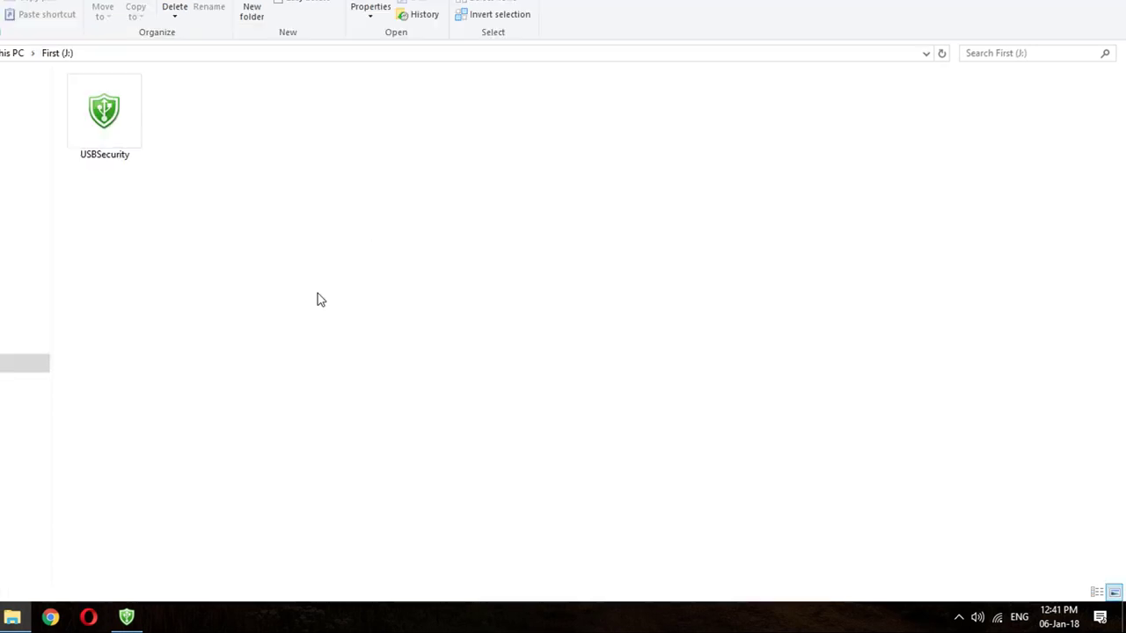
left_click(124, 617)
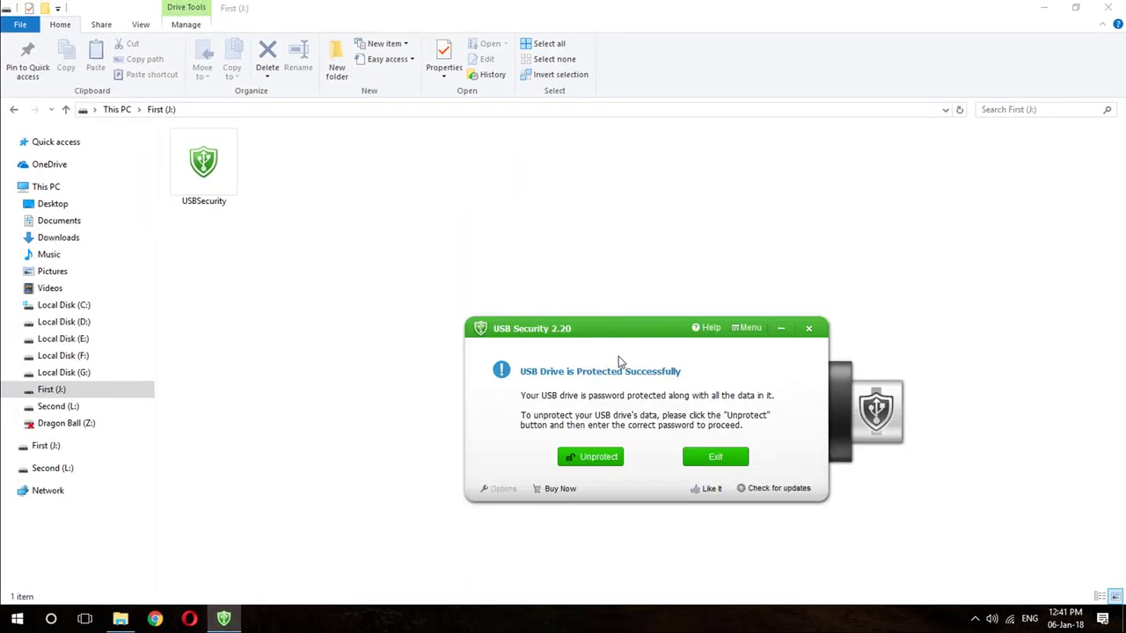
left_click_drag(604, 336, 614, 337)
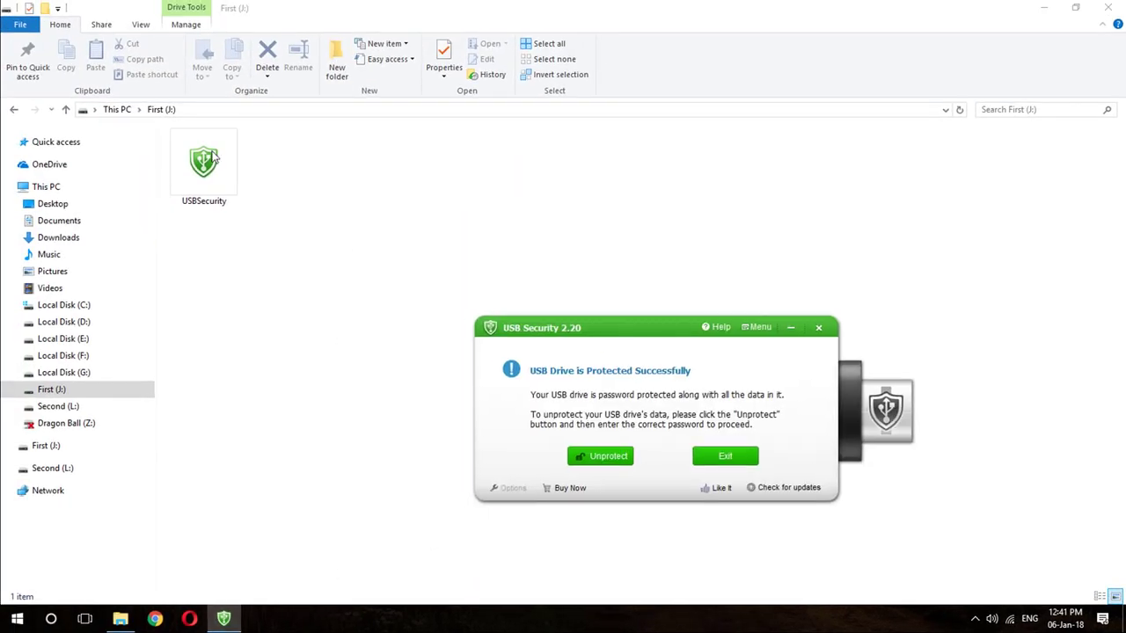
left_click(122, 111)
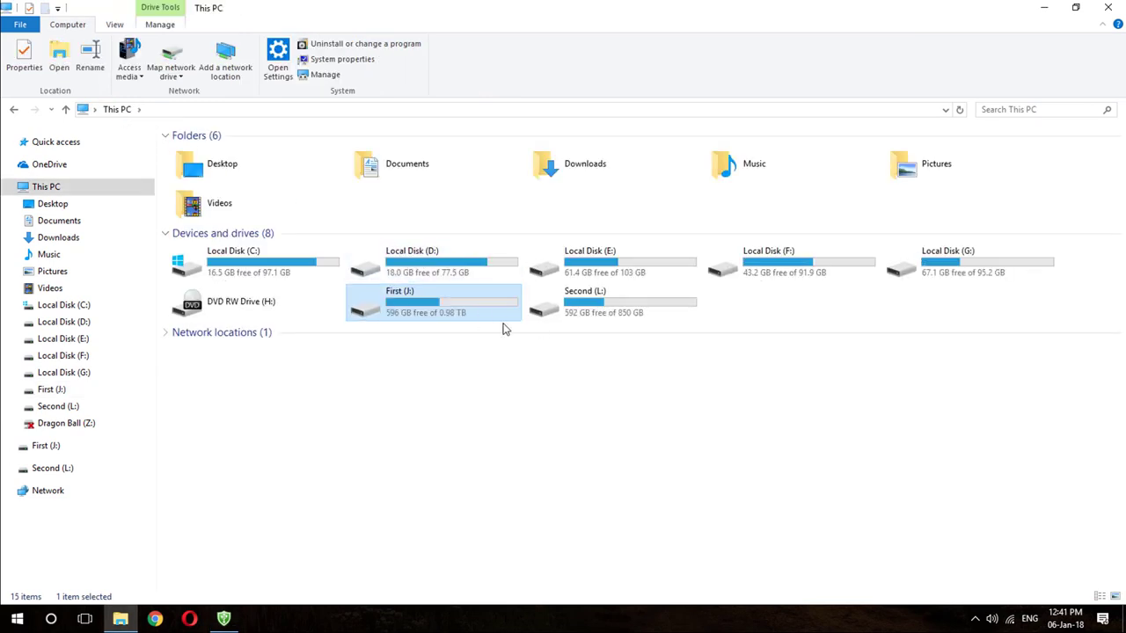
double_click(408, 315)
Turn on hidden items and refresh J:, confirming only the USBSecurity file remains.
left_click(217, 191)
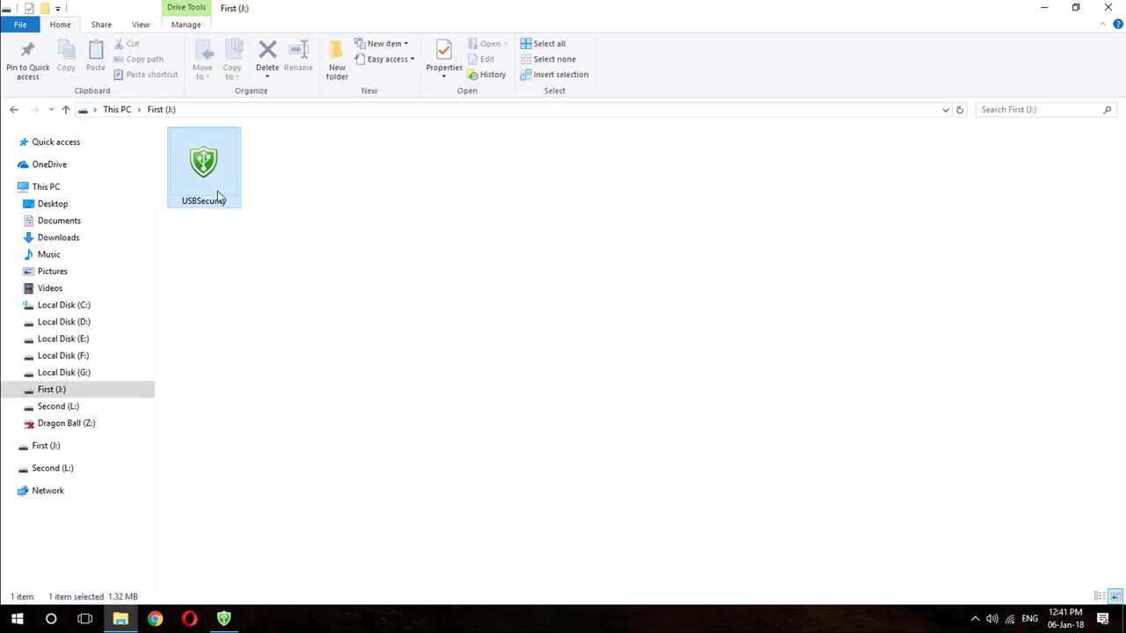
left_click(322, 227)
left_click(150, 26)
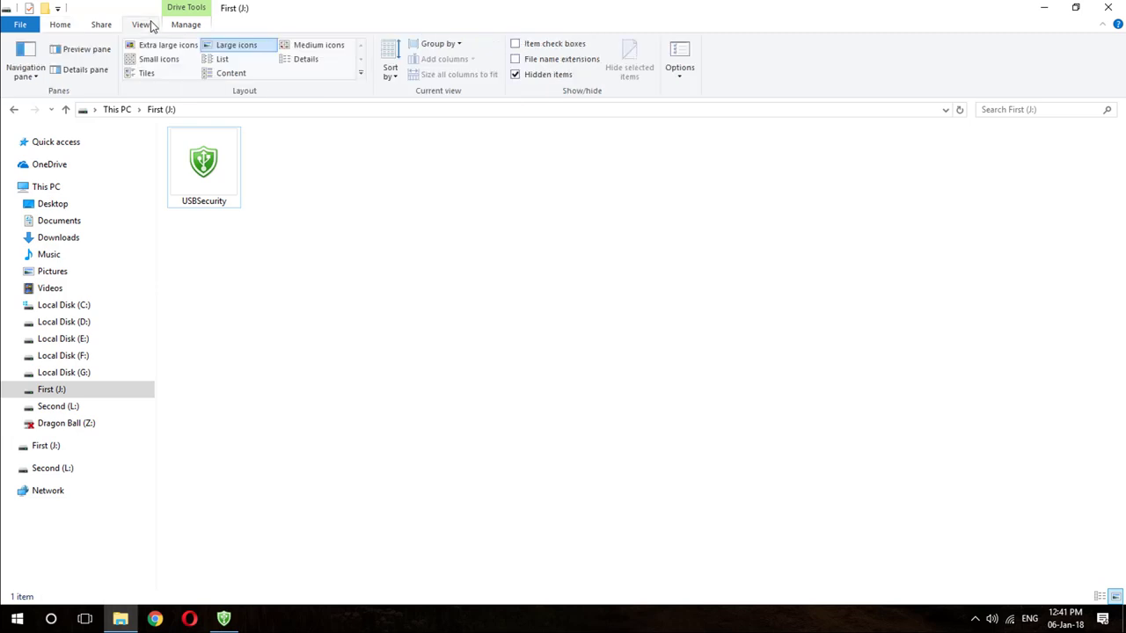
left_click(519, 77)
right_click(435, 231)
left_click(467, 293)
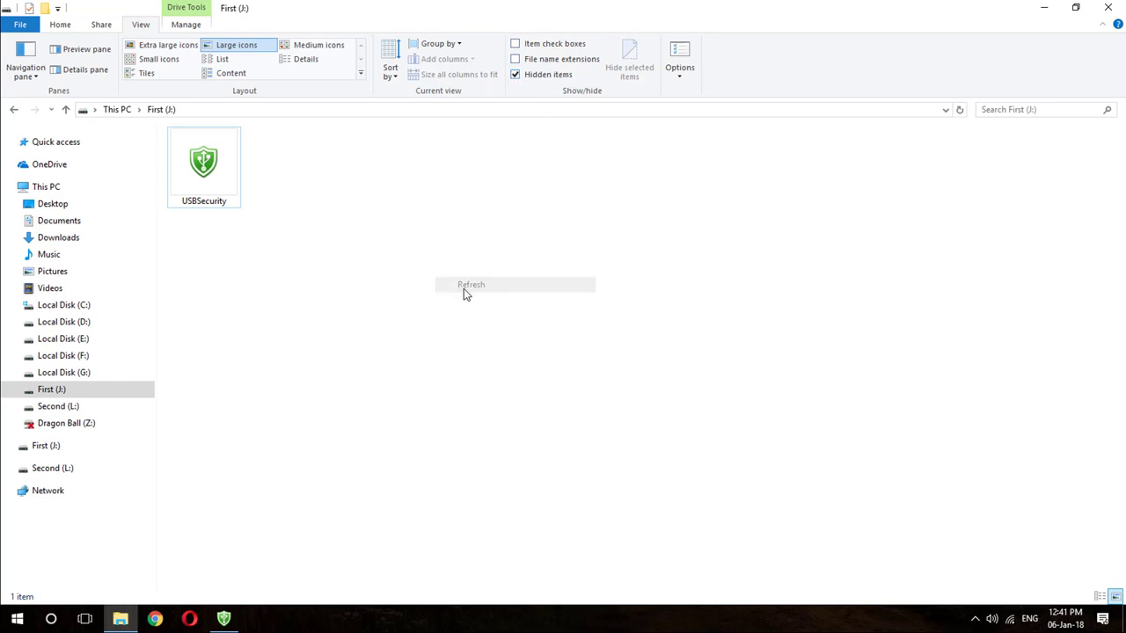
left_click(224, 619)
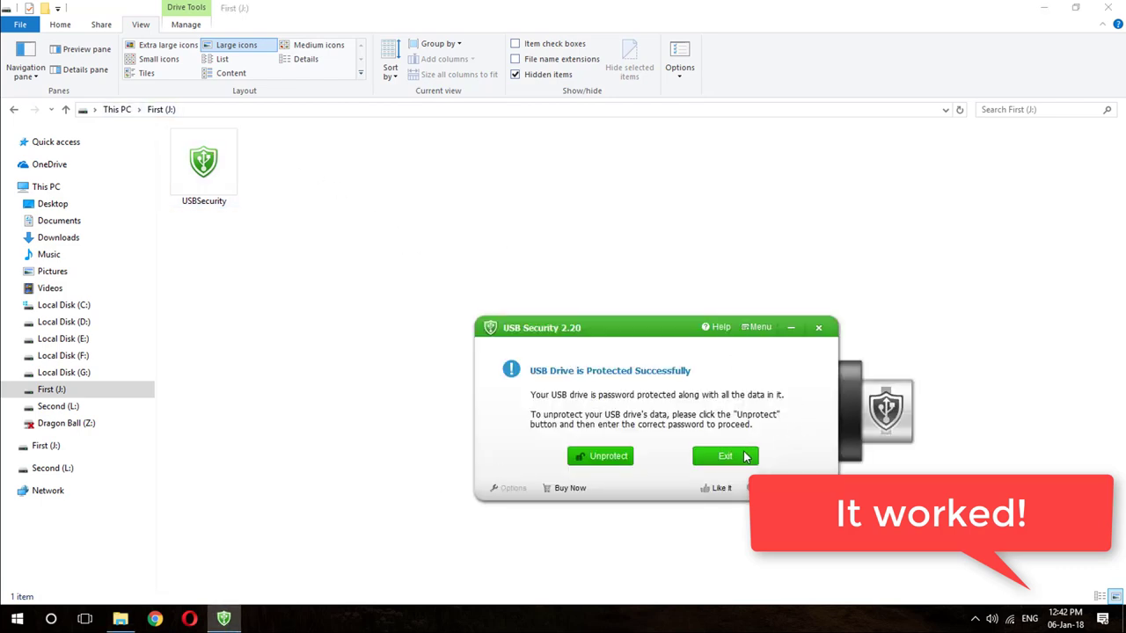
Exit USB Security, refresh First (J:), and launch the USBSecurity program from the drive.
left_click(743, 455)
right_click(367, 258)
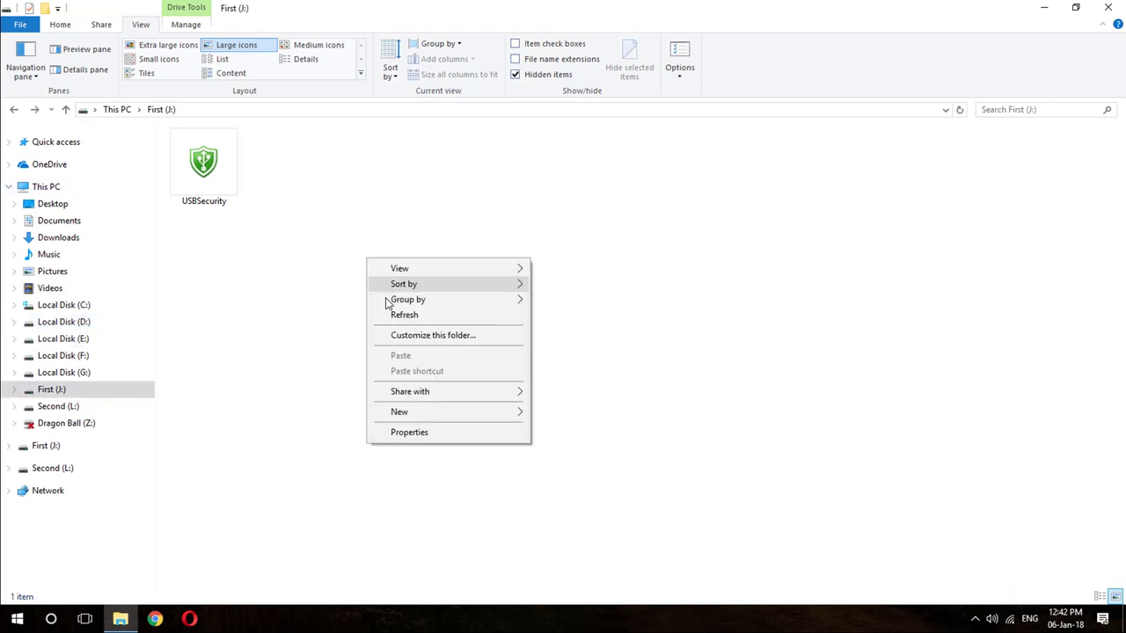
left_click(395, 315)
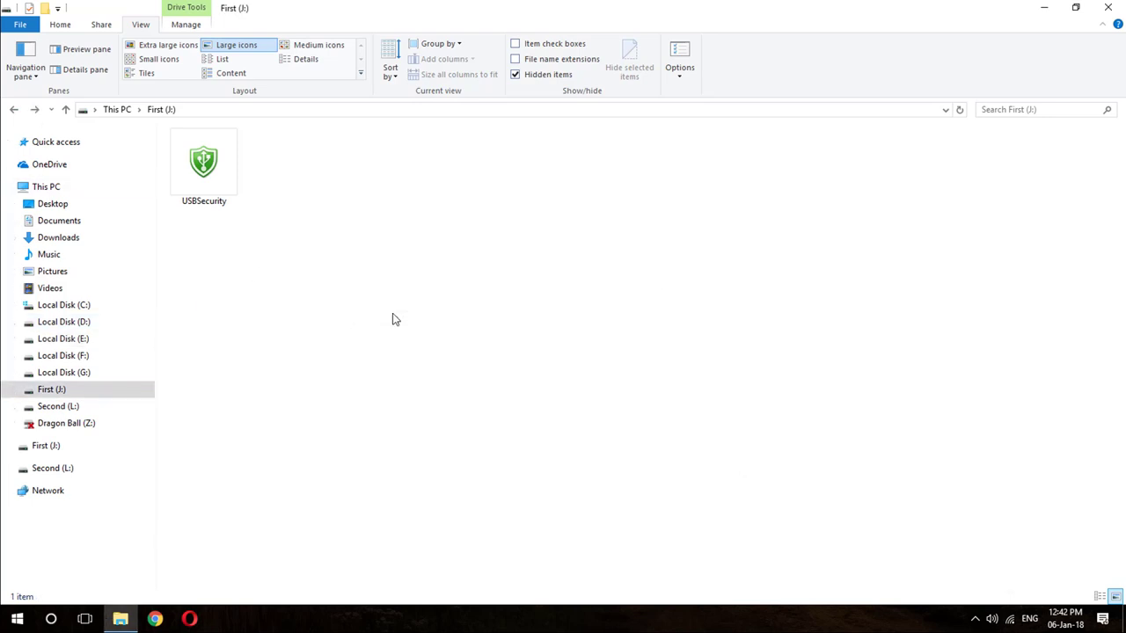
right_click(227, 199)
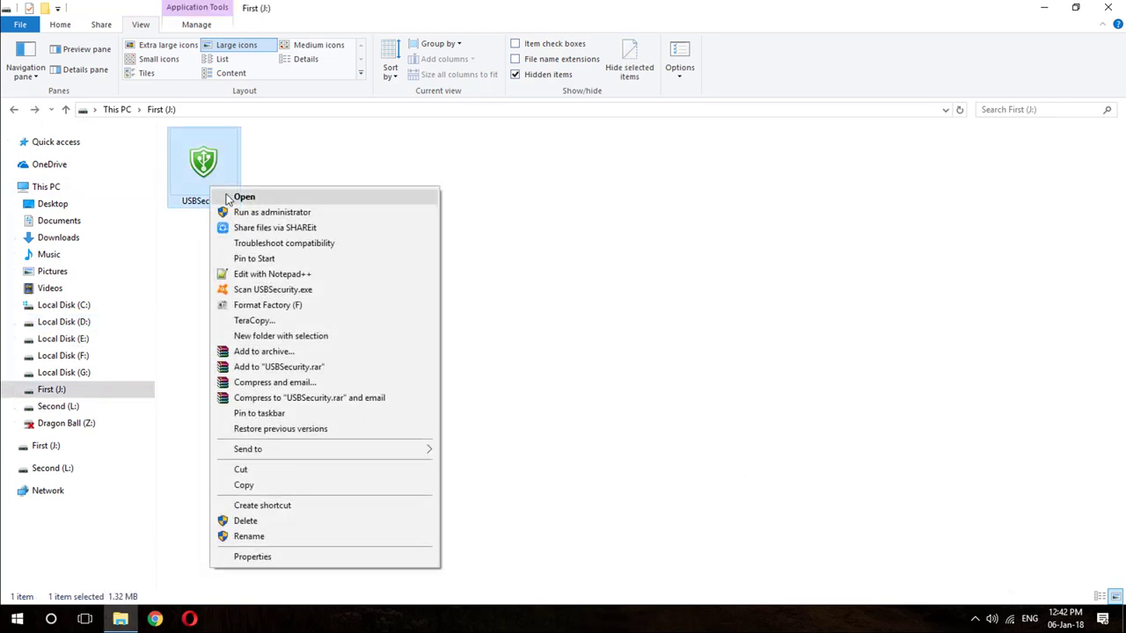
left_click(227, 197)
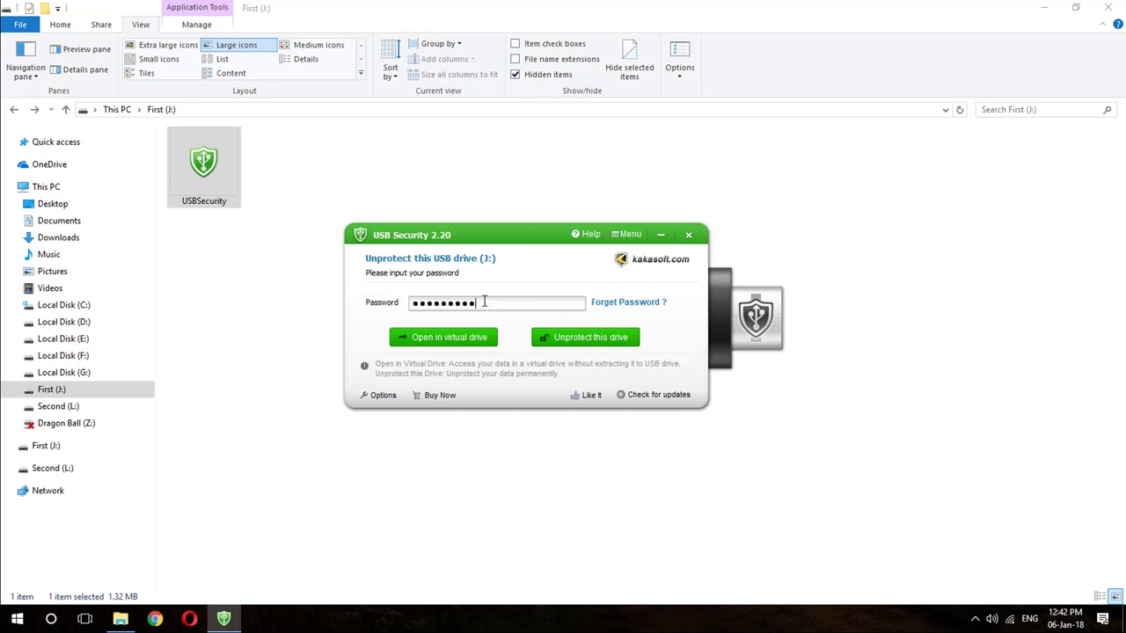
Unprotect drive J: permanently and acknowledge the warning that Softwares files are in use.
left_click(553, 342)
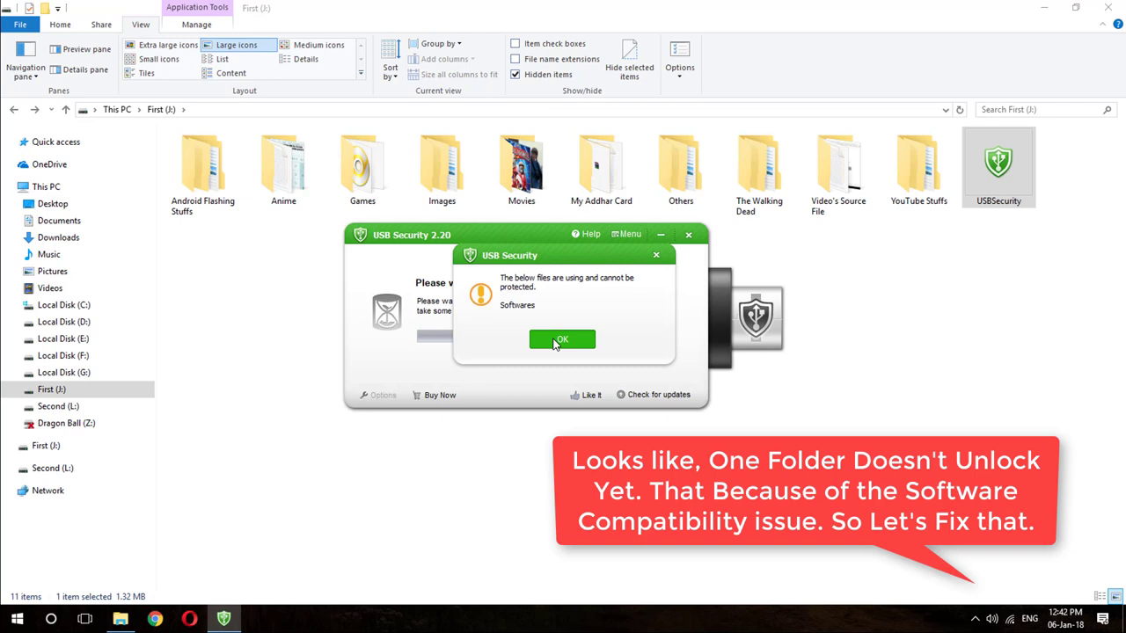
left_click(555, 341)
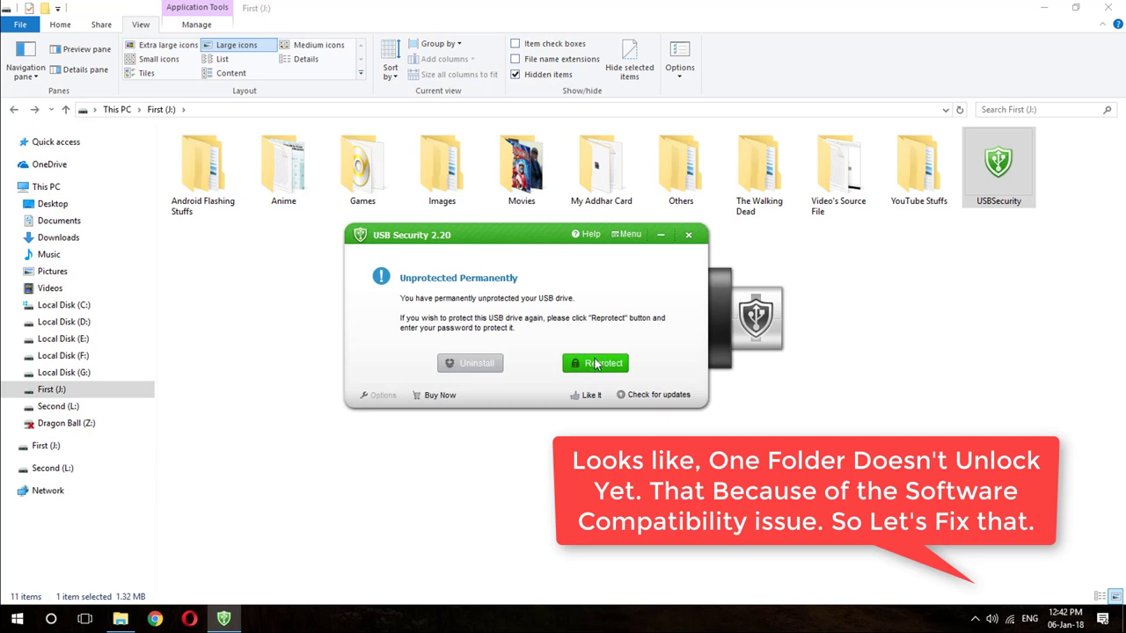
Reprotect drive J: with the pre-filled password, close USB Security, and refresh the drive listing.
left_click(596, 364)
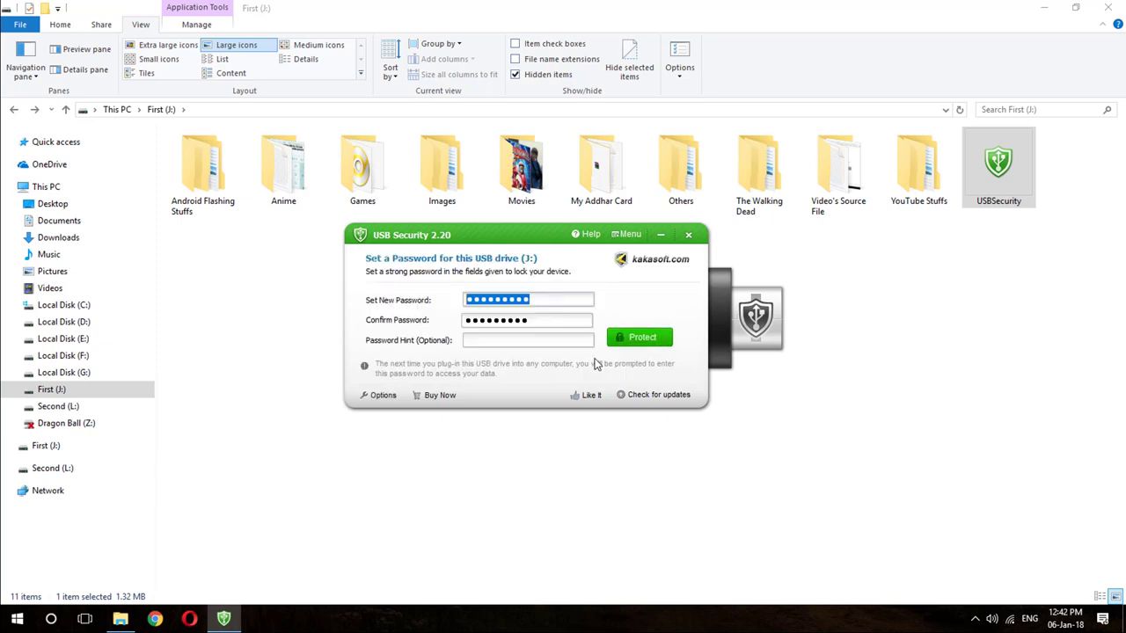
left_click(631, 349)
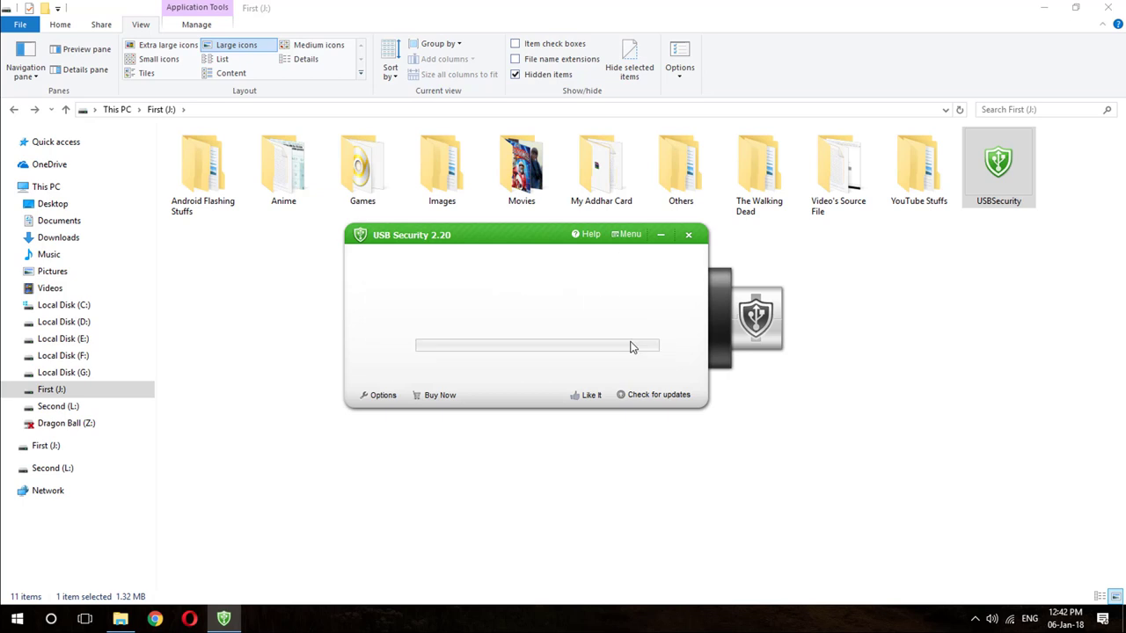
left_click(572, 342)
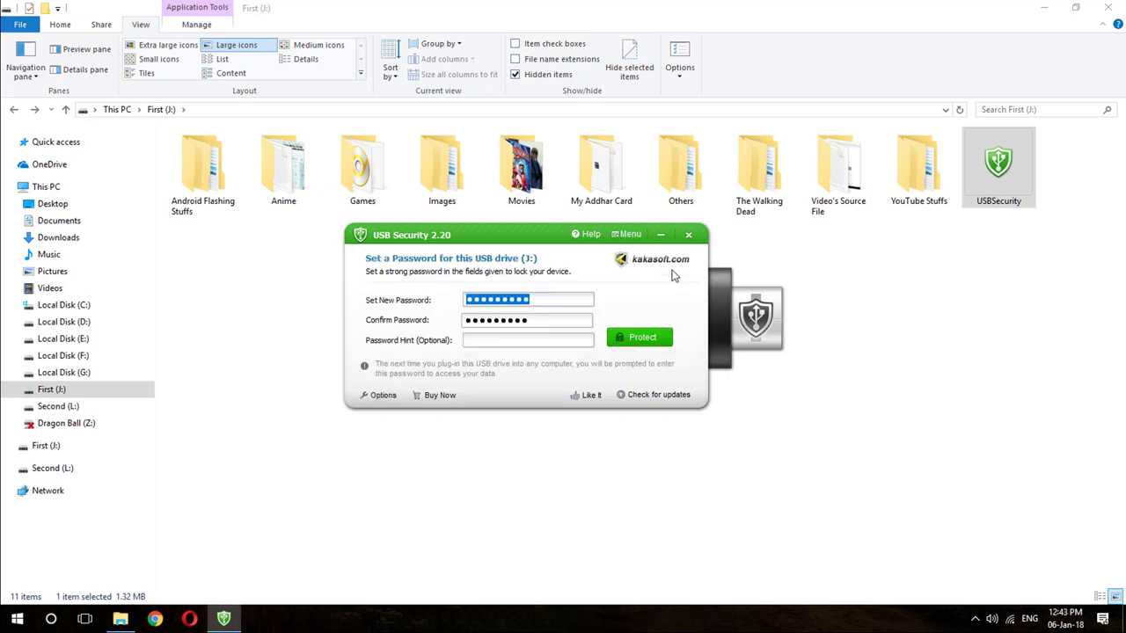
left_click(689, 235)
right_click(688, 290)
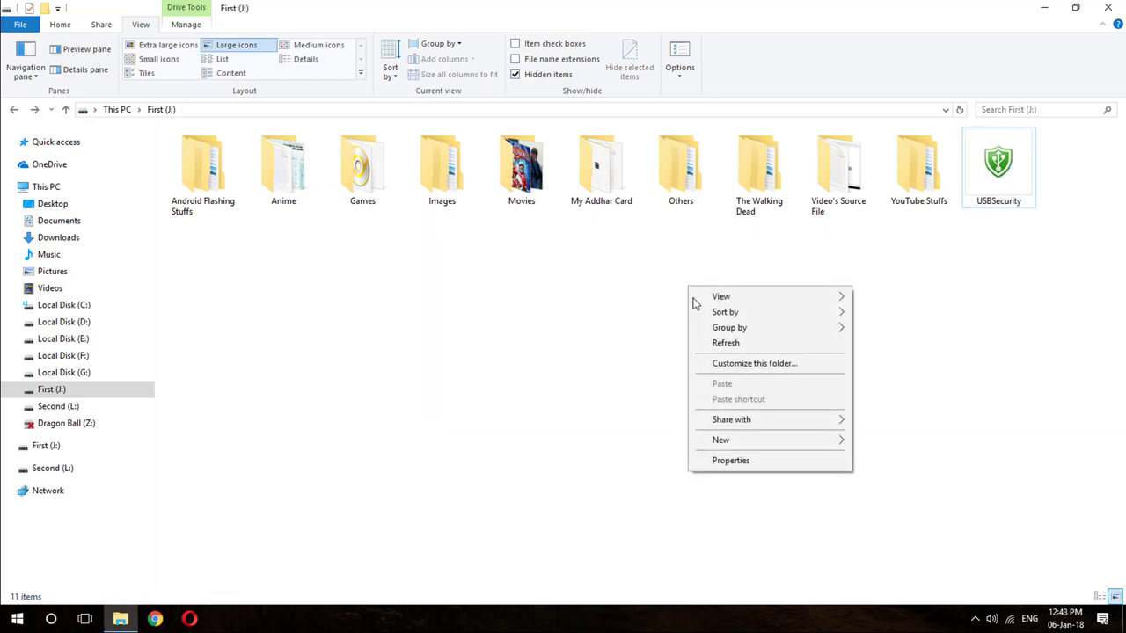
left_click(703, 344)
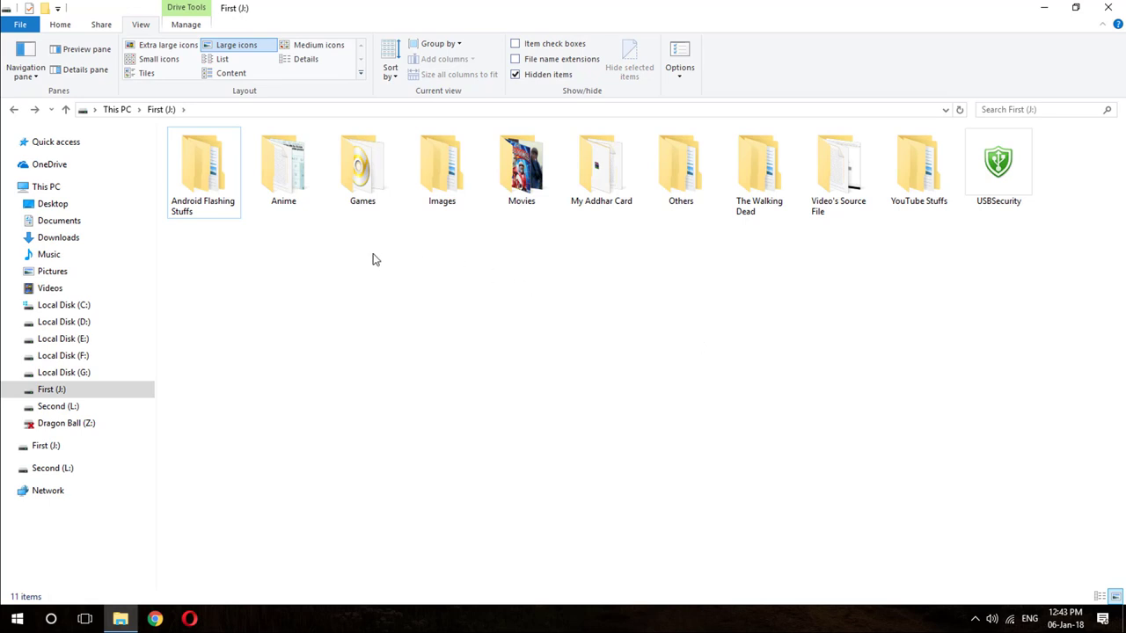
left_click(1006, 183)
Set USBSecurity on J: to run in Windows 8 compatibility mode as administrator, then relaunch it.
right_click(1004, 183)
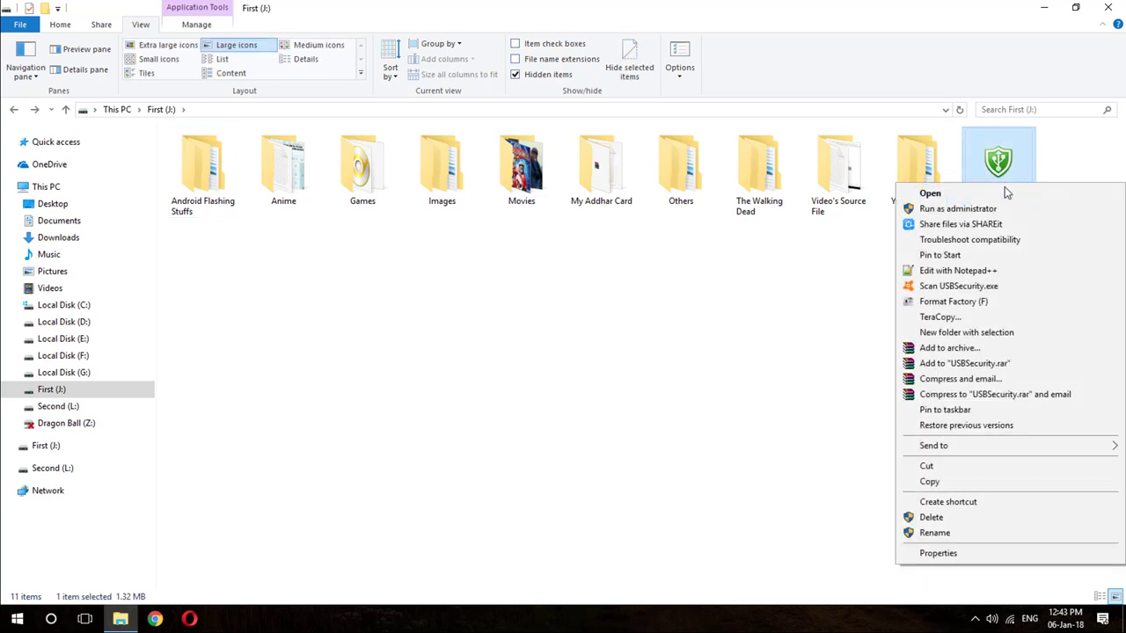
left_click(955, 552)
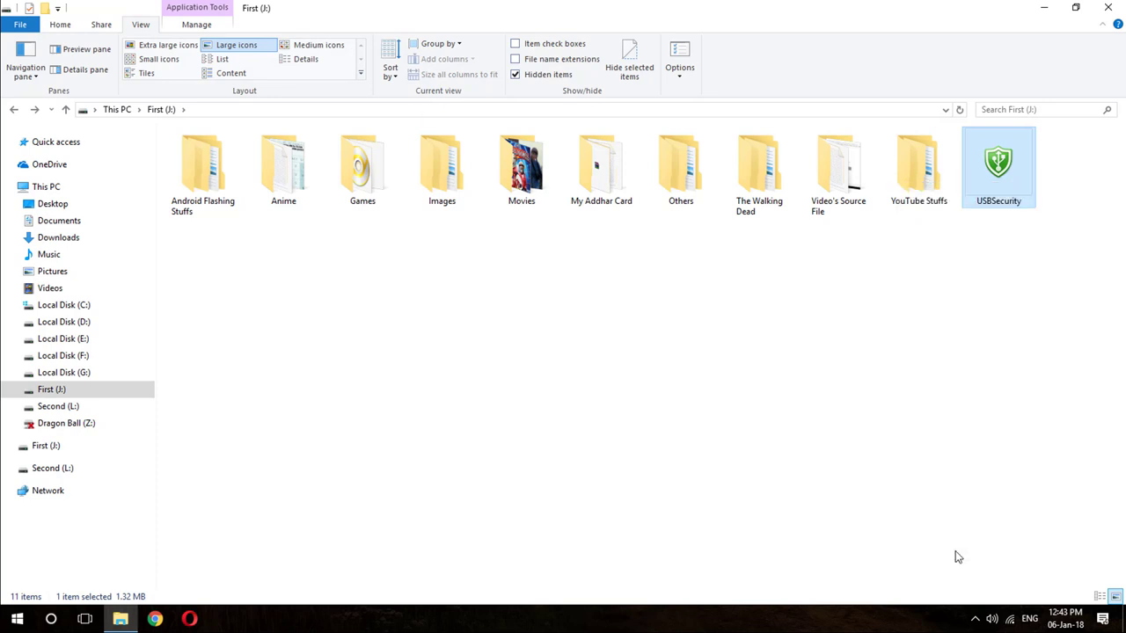
left_click_drag(936, 201, 601, 250)
left_click(626, 280)
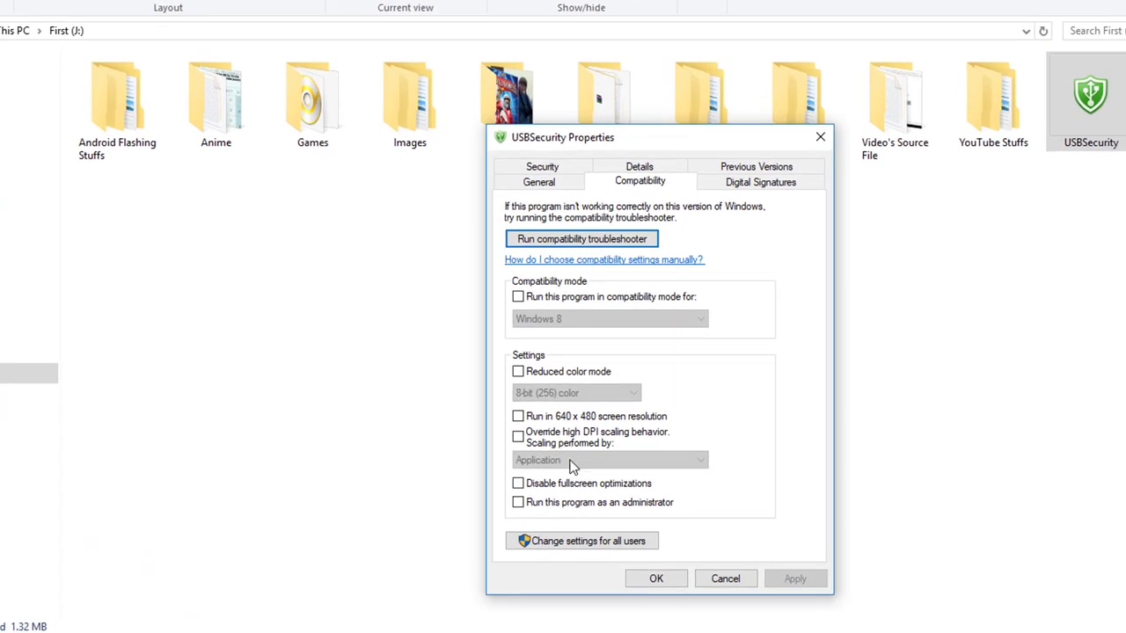
left_click(568, 502)
left_click(564, 299)
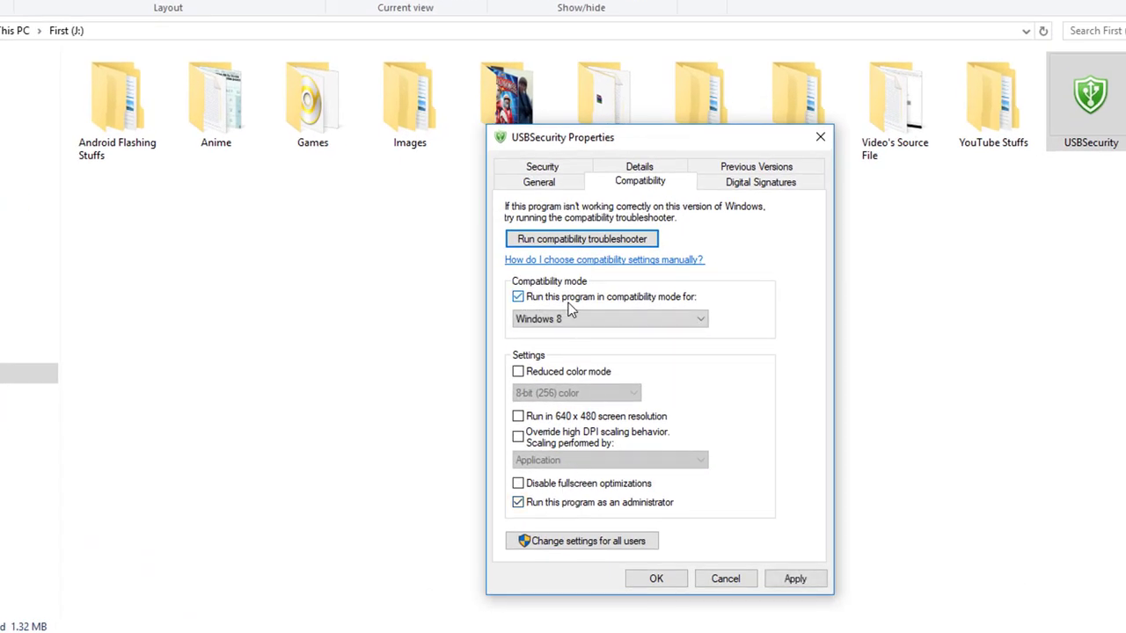
left_click(677, 580)
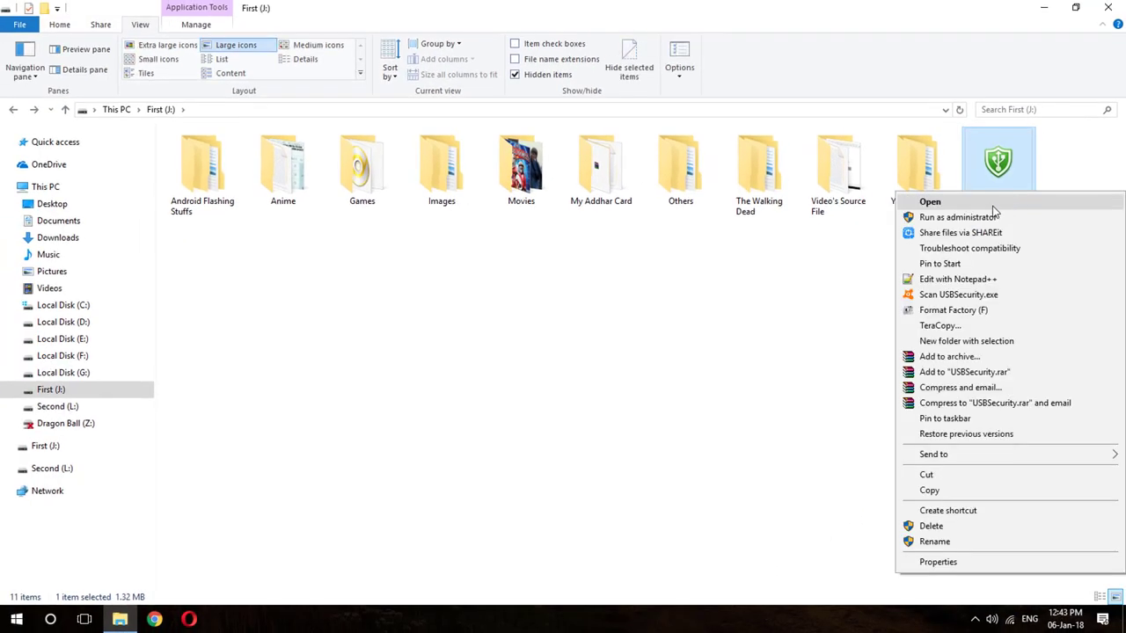
left_click(994, 208)
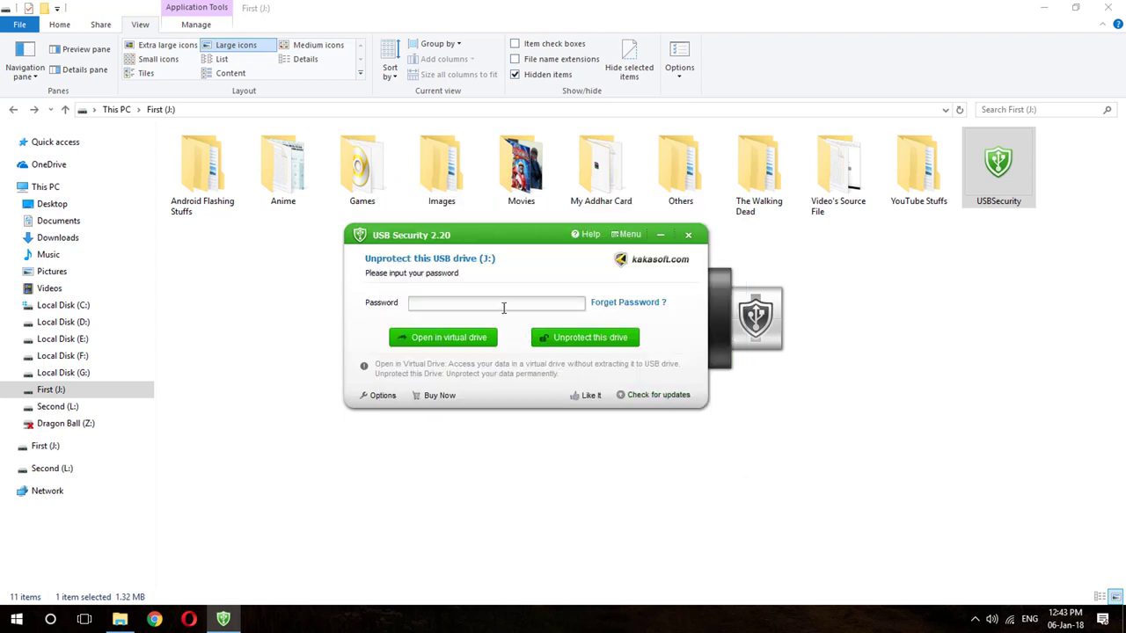
Enter the drive password, unprotect J: permanently, and return to the drive's file listing.
left_click(504, 308)
type("1234567890")
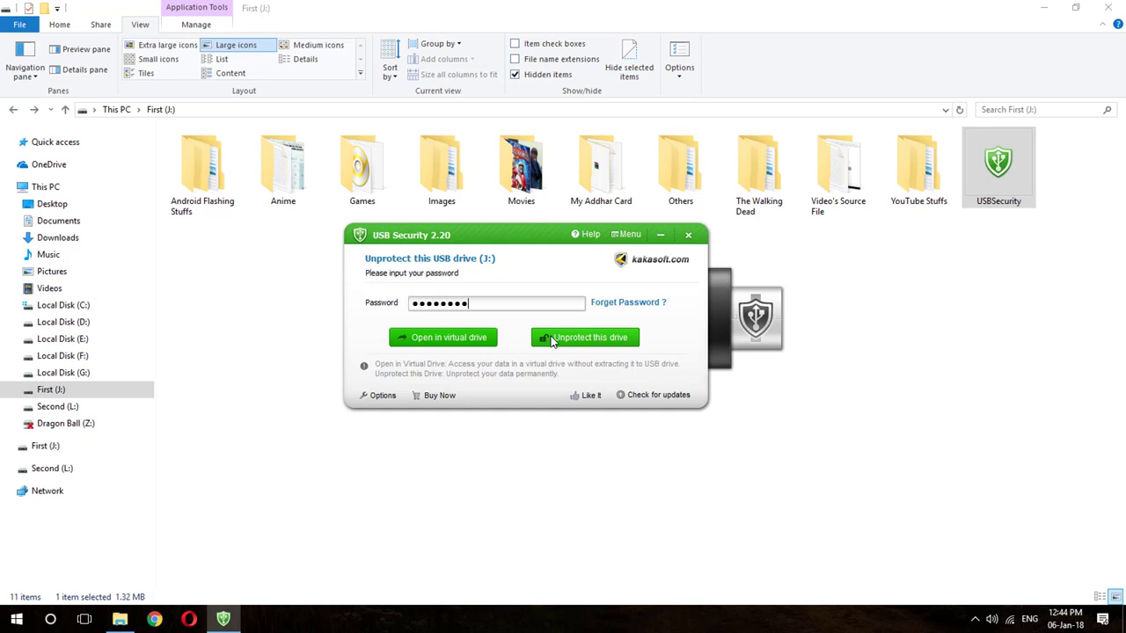
left_click(551, 338)
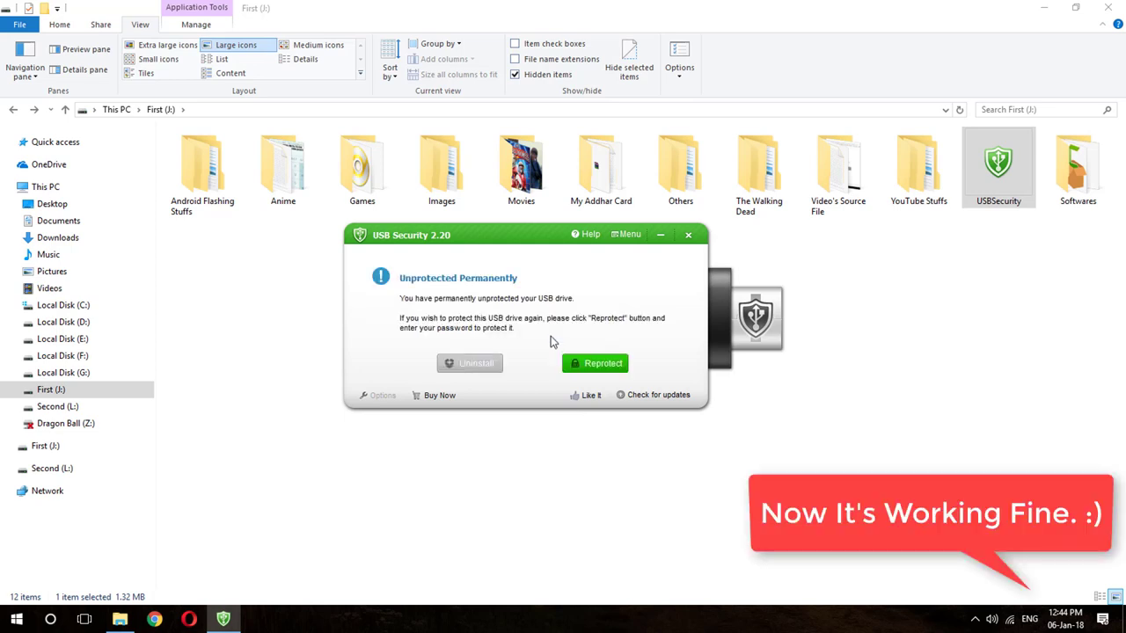
left_click(844, 329)
Refresh the drive listing, reopen First (J:) and launch USBSecurity from it.
right_click(609, 320)
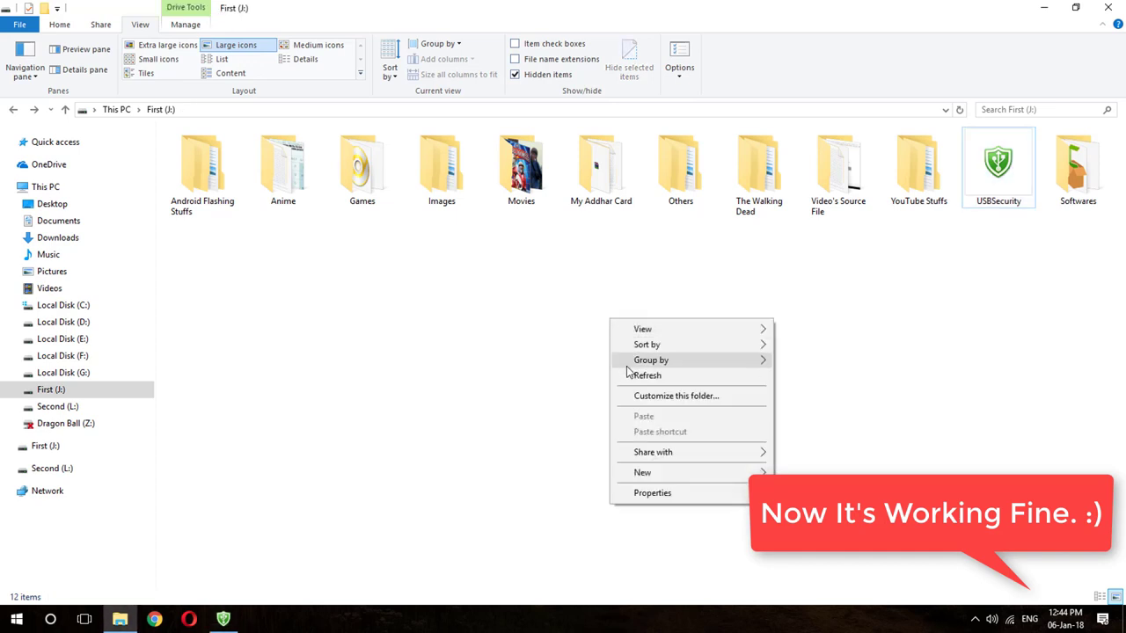
left_click(627, 375)
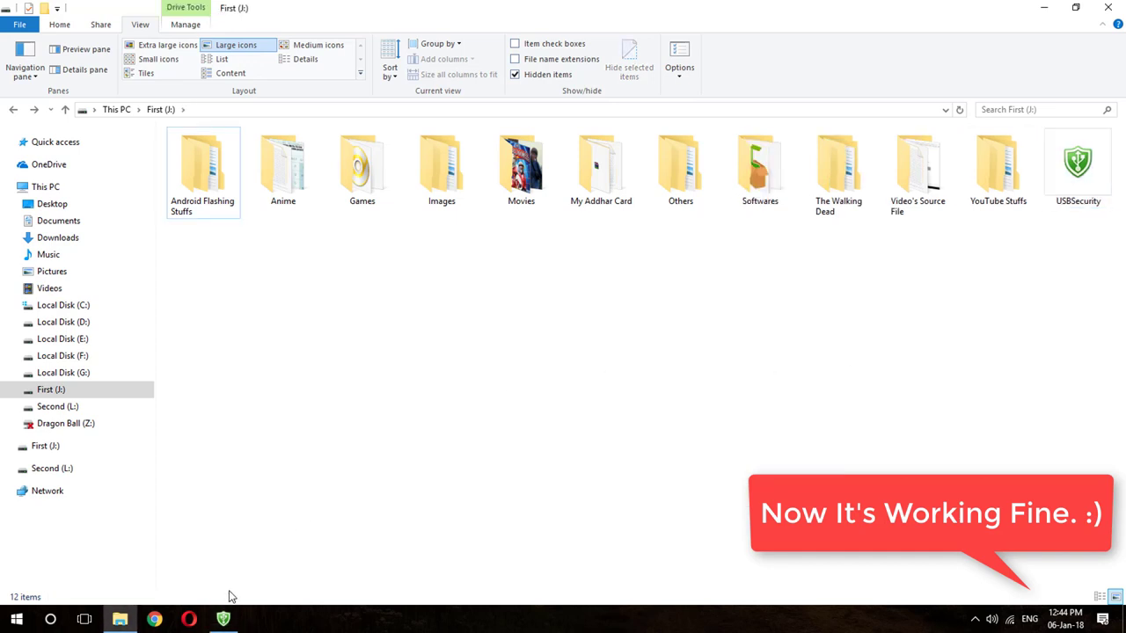
left_click(223, 619)
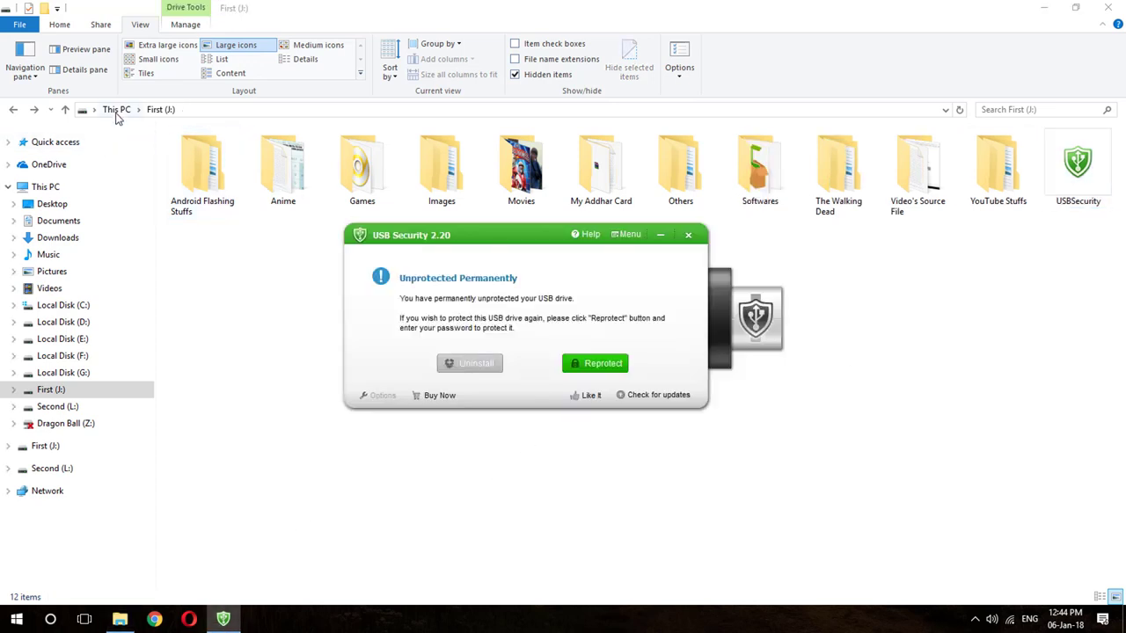
left_click(117, 109)
double_click(387, 301)
right_click(1077, 168)
left_click(1033, 198)
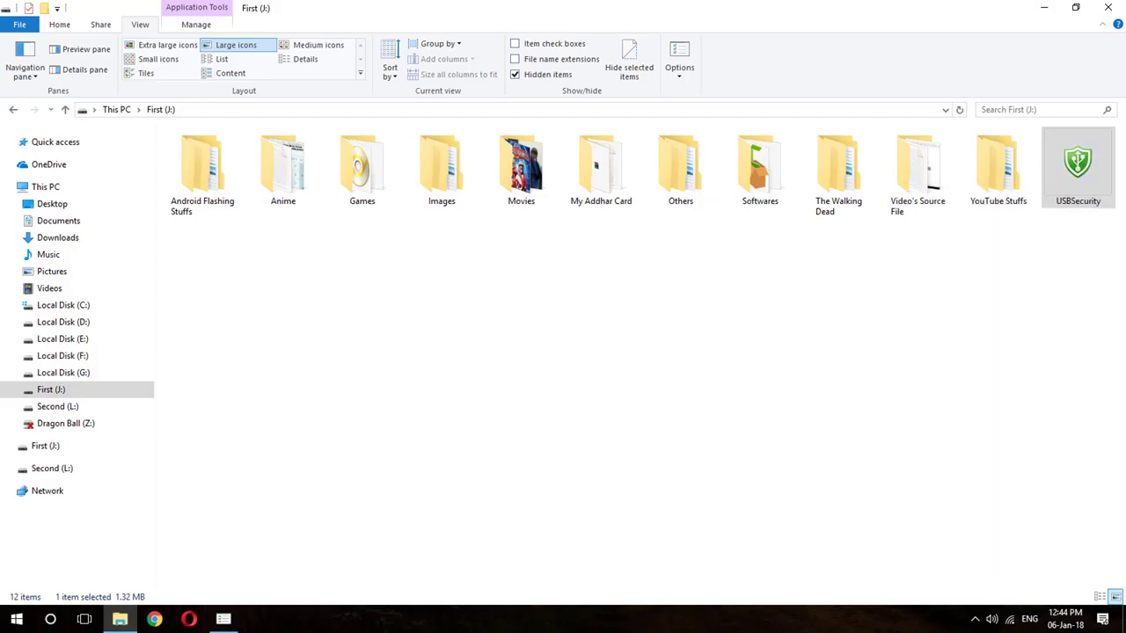
Protect drive J: with a newly entered and confirmed password.
type("34567890")
key("Tab")
type("1234567890")
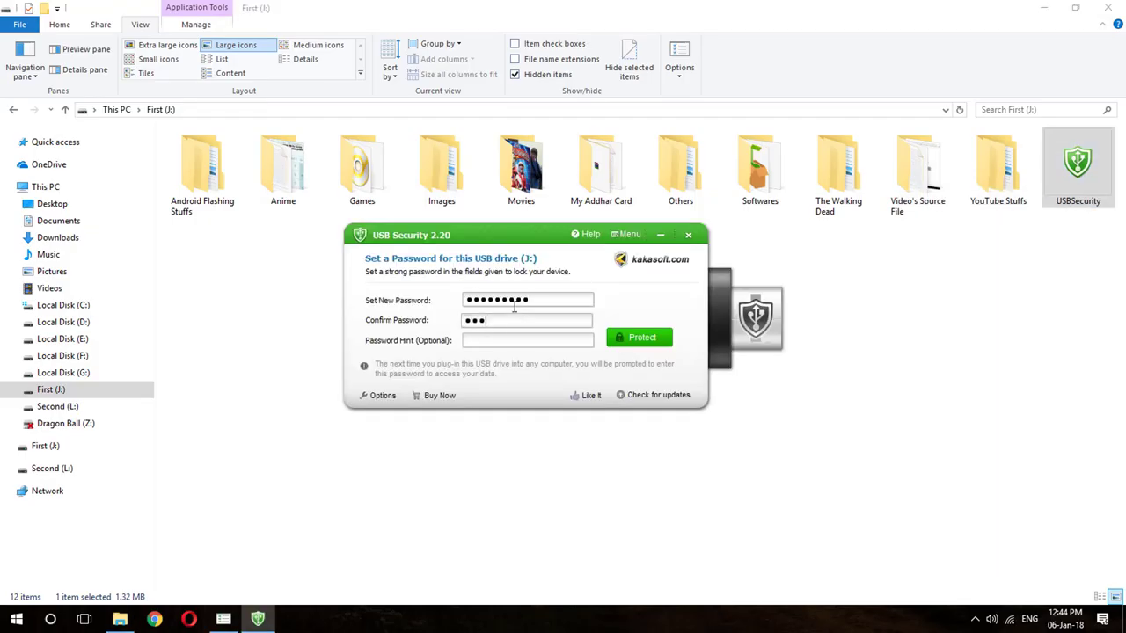
key("Return")
Unprotect drive J: with its password, dismissing the upgrade reminder with Later.
left_click(469, 363)
type("1234567890")
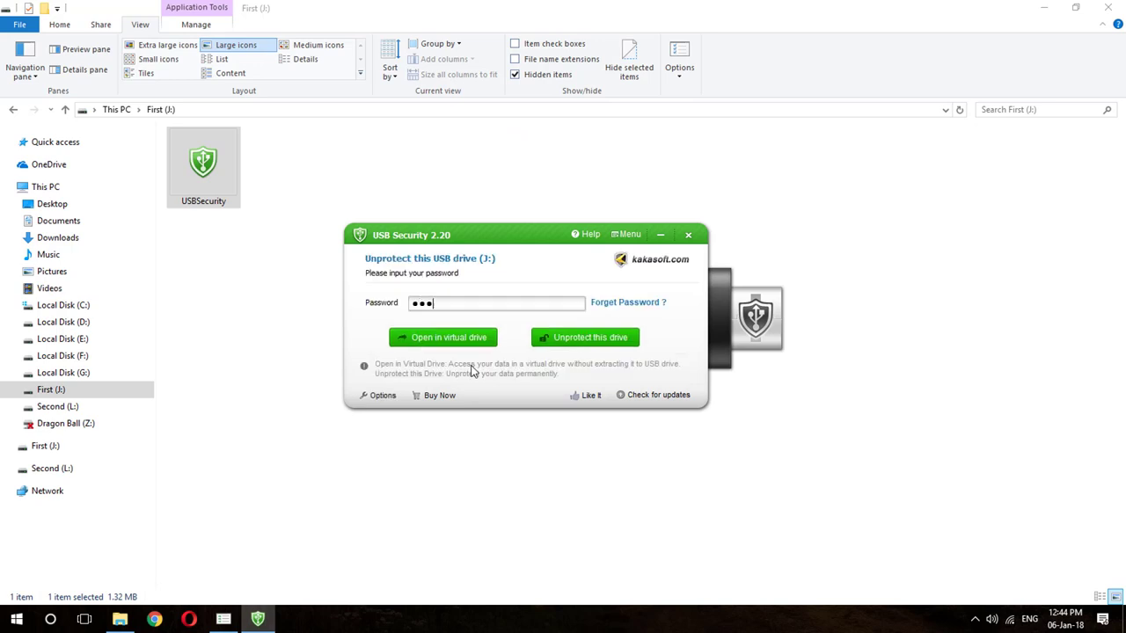
left_click(568, 335)
key("Return")
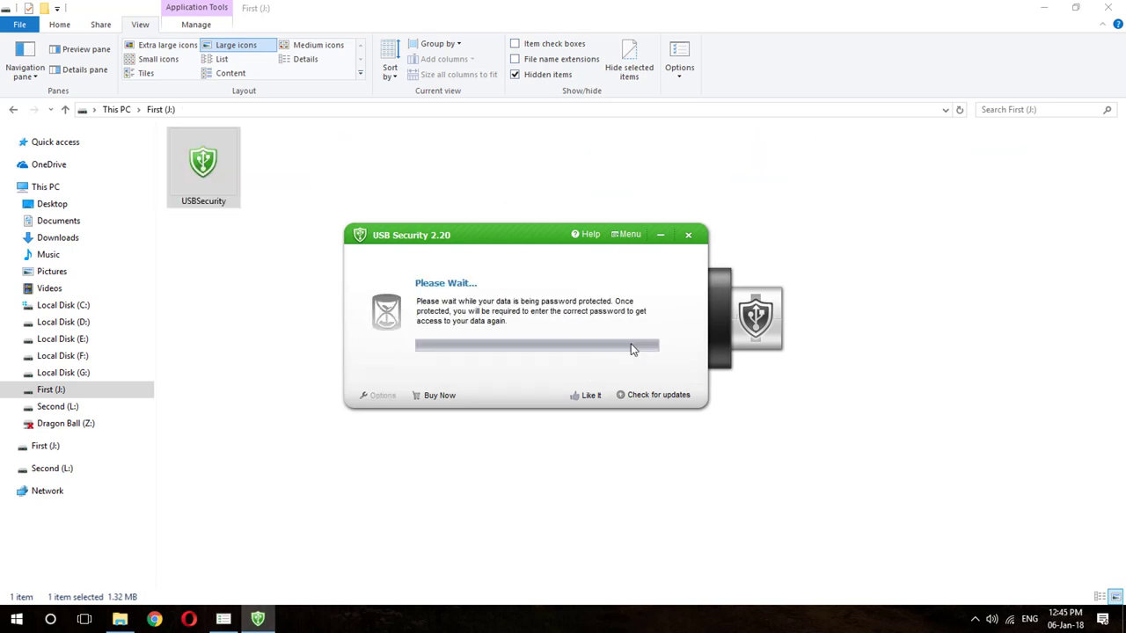
left_click(593, 362)
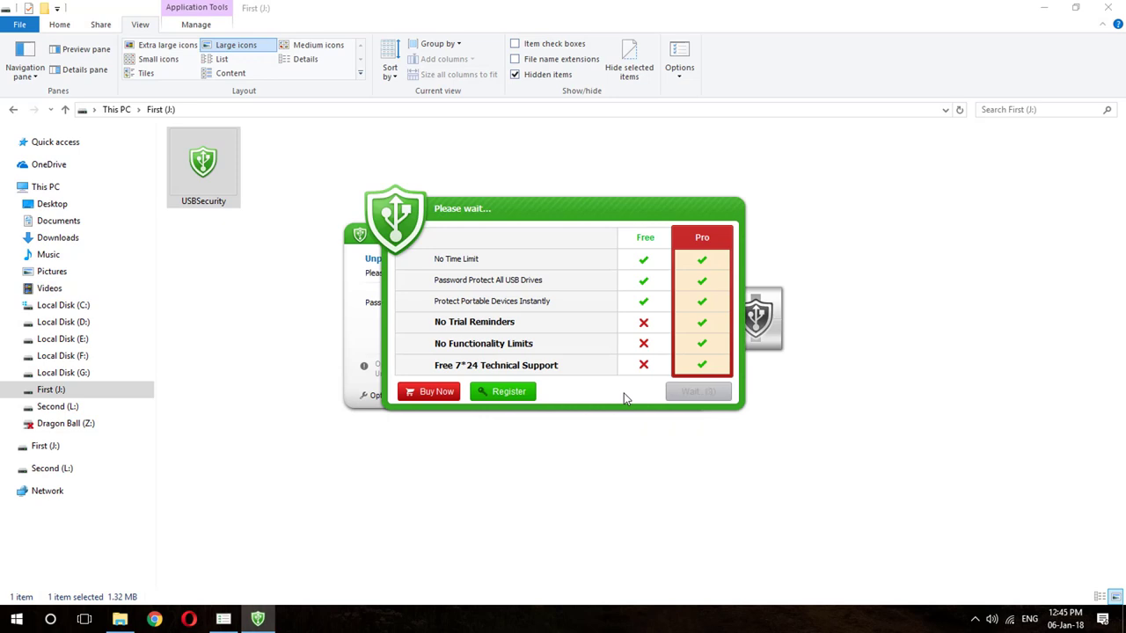
left_click(699, 392)
type("1234567890")
key("Return")
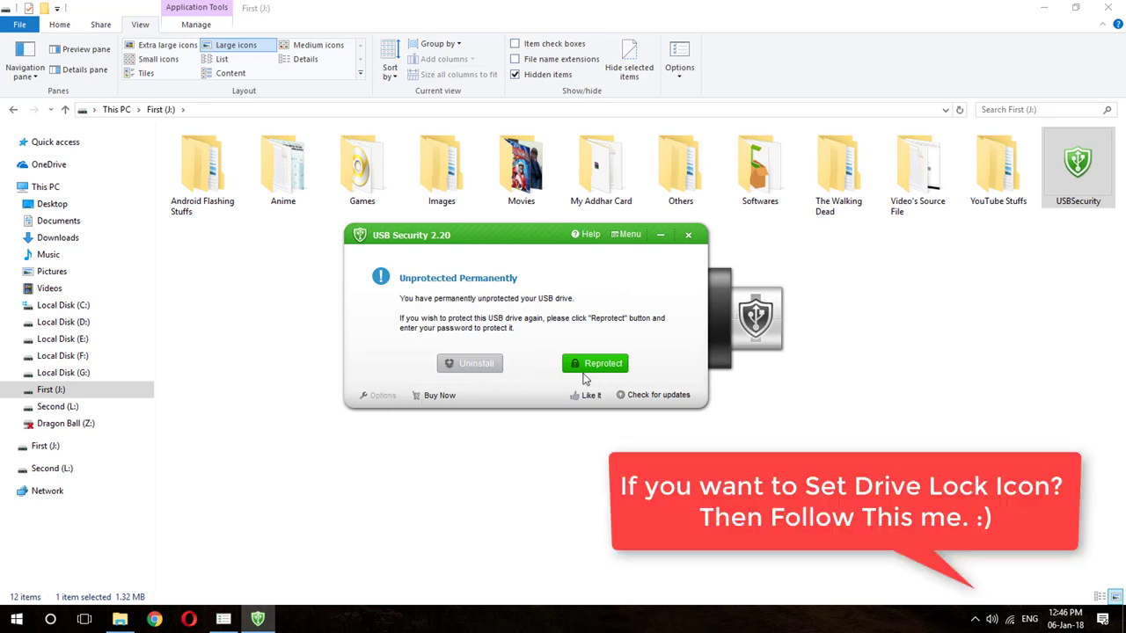
Apply the green shield drive icon in Options, then protect J: and exit.
left_click(592, 366)
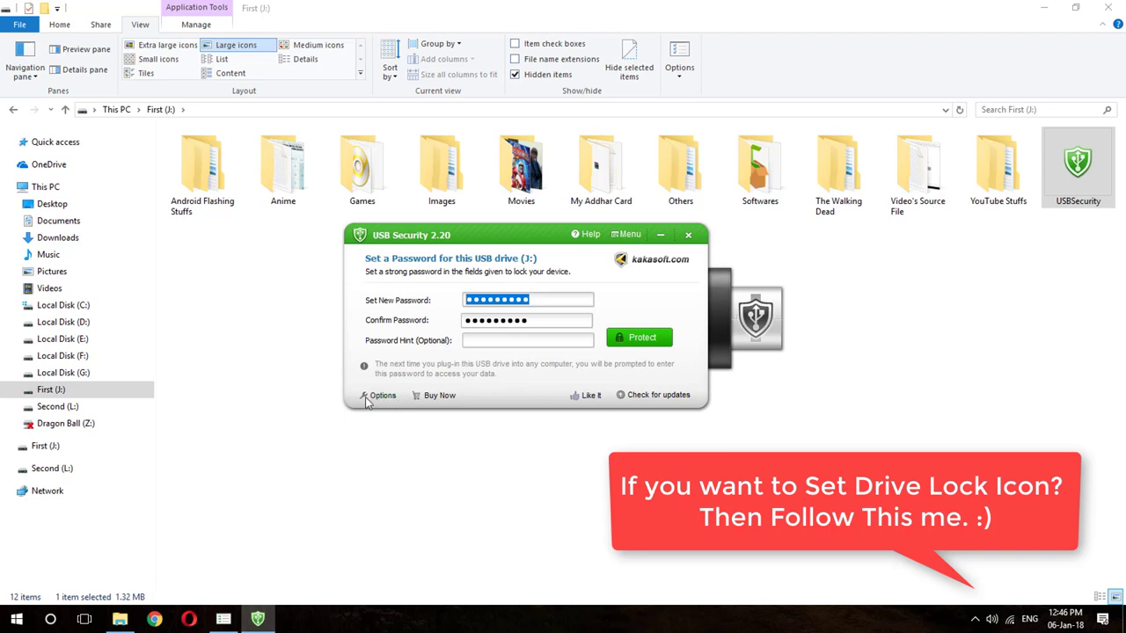
left_click(383, 396)
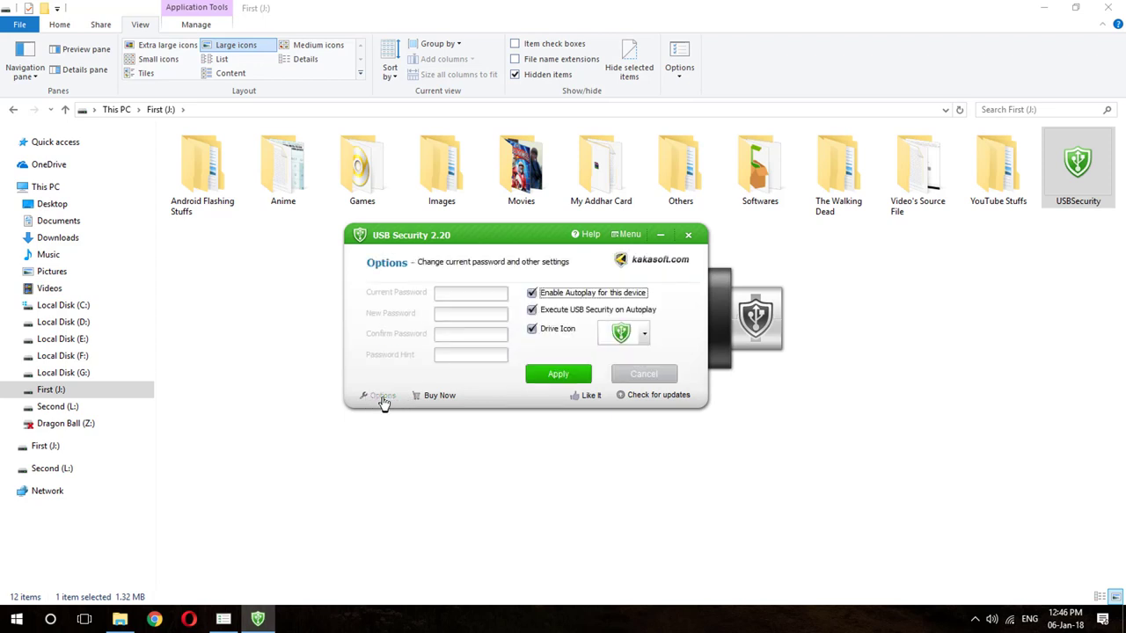
left_click(639, 336)
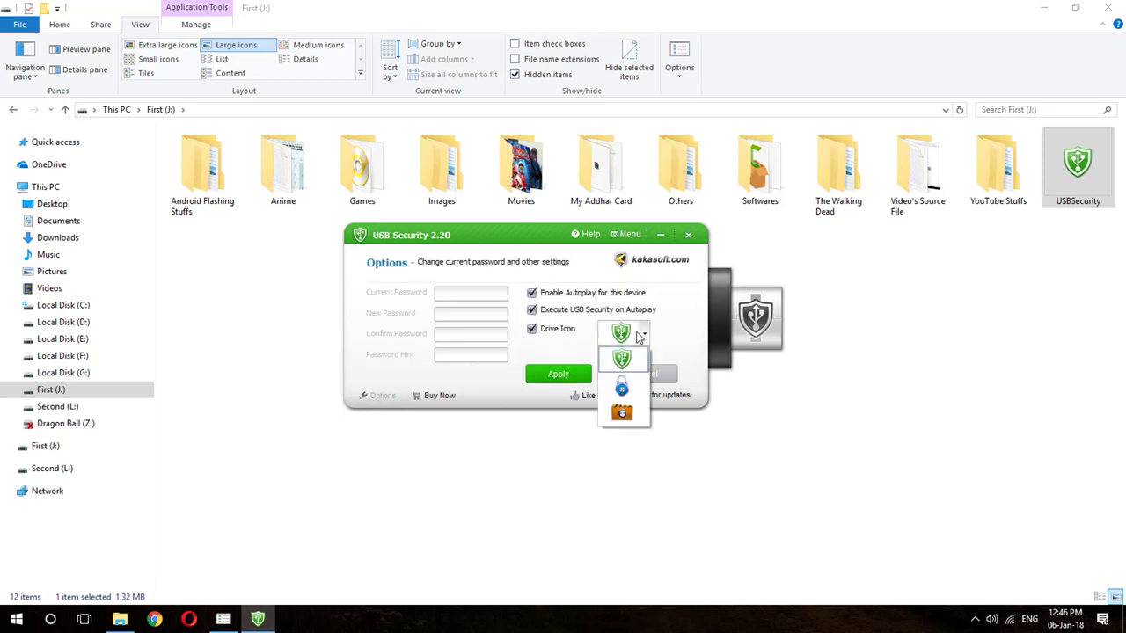
left_click(640, 336)
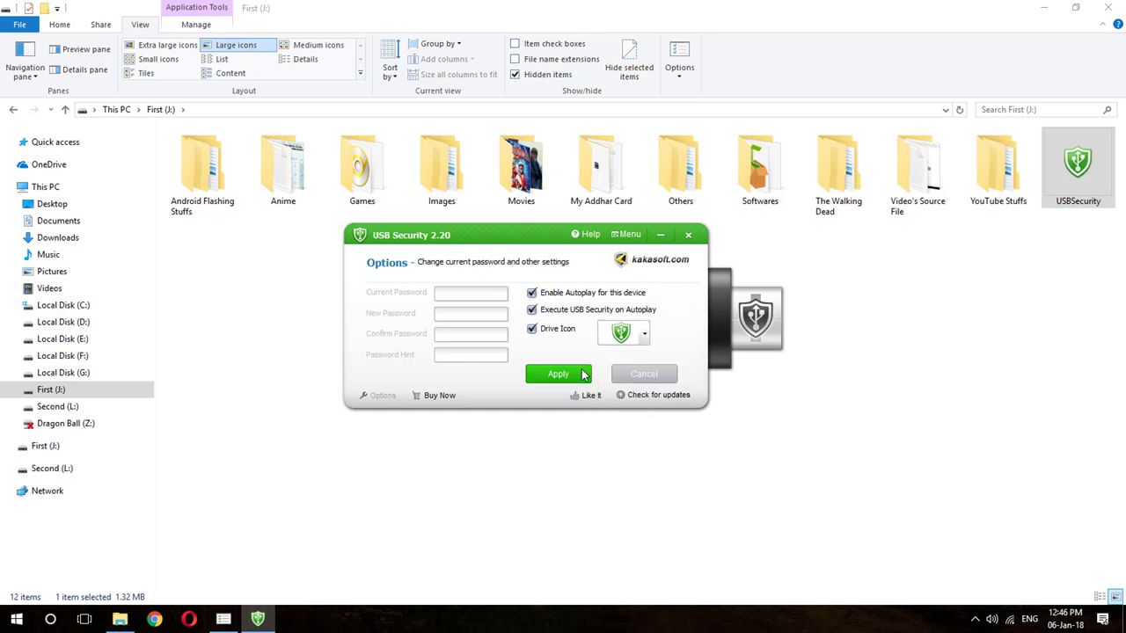
left_click(579, 374)
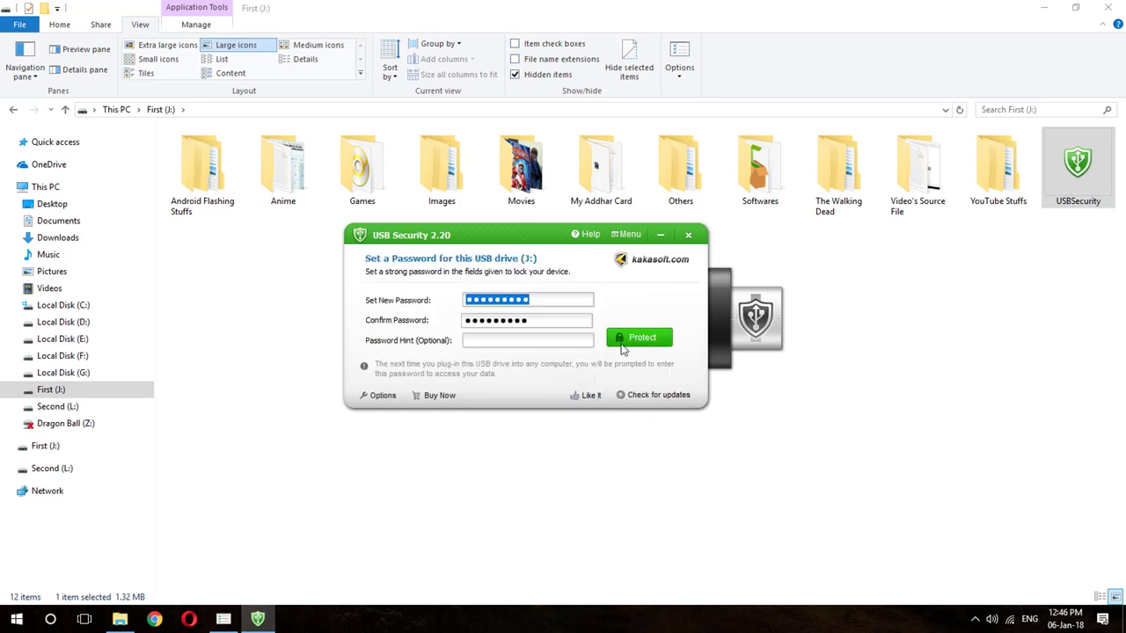
left_click(621, 343)
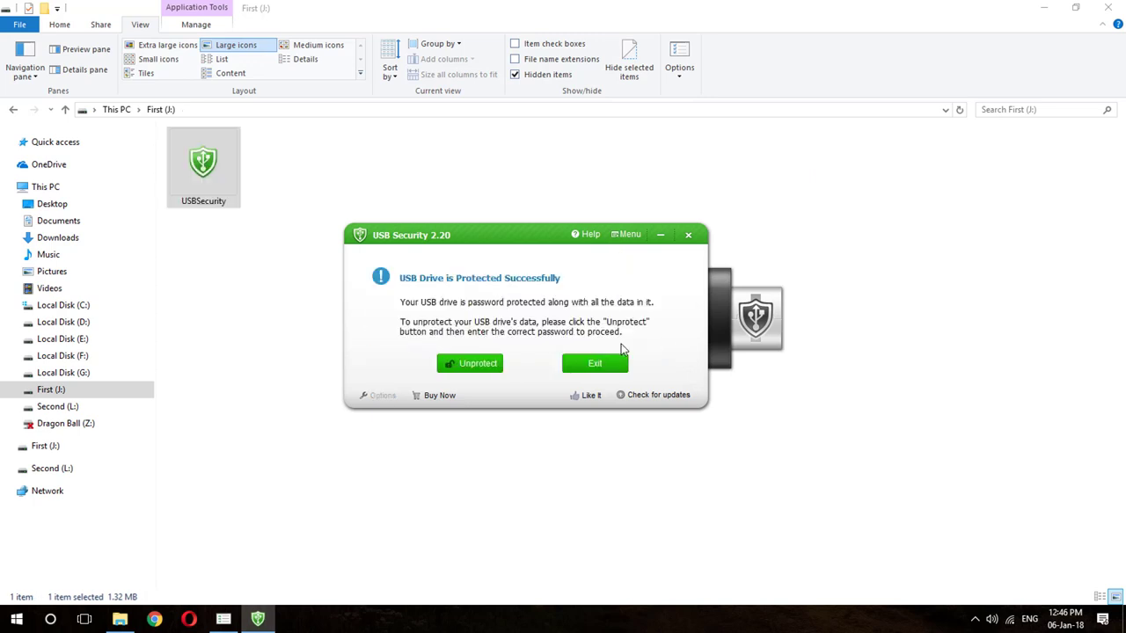
left_click(609, 368)
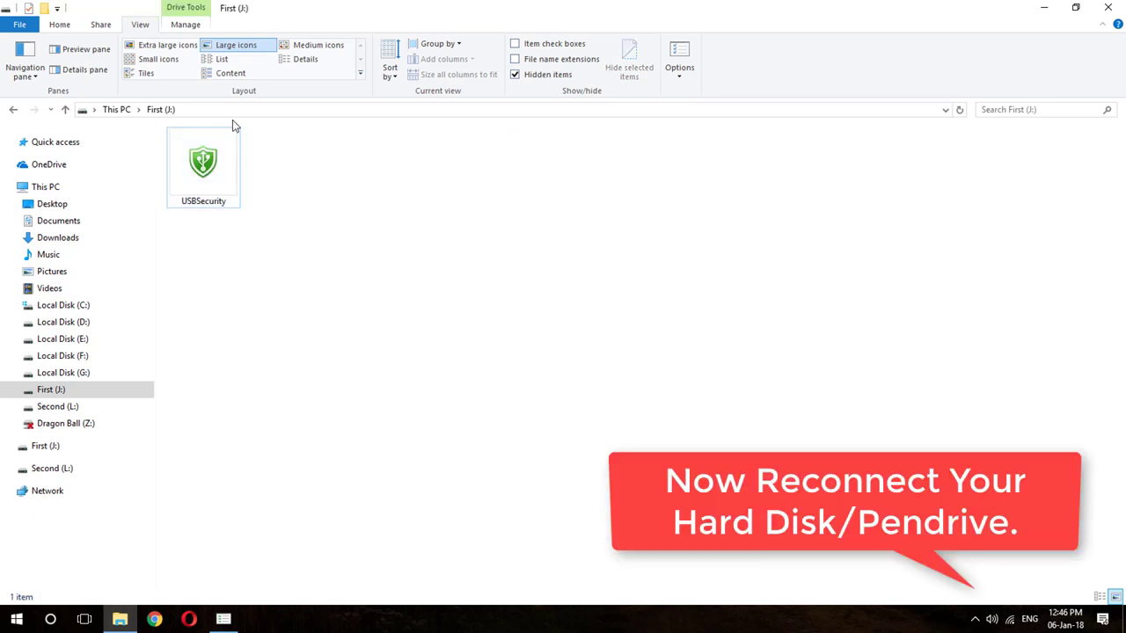
Go to This PC and open the green-shielded drive First (J:).
left_click(117, 110)
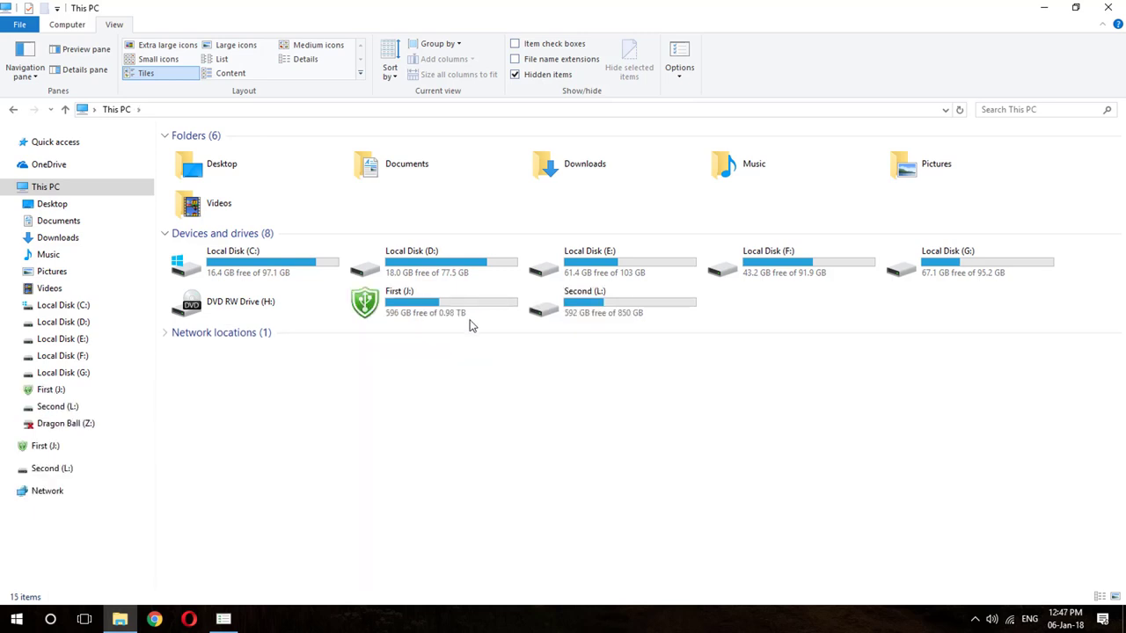
left_click(466, 314)
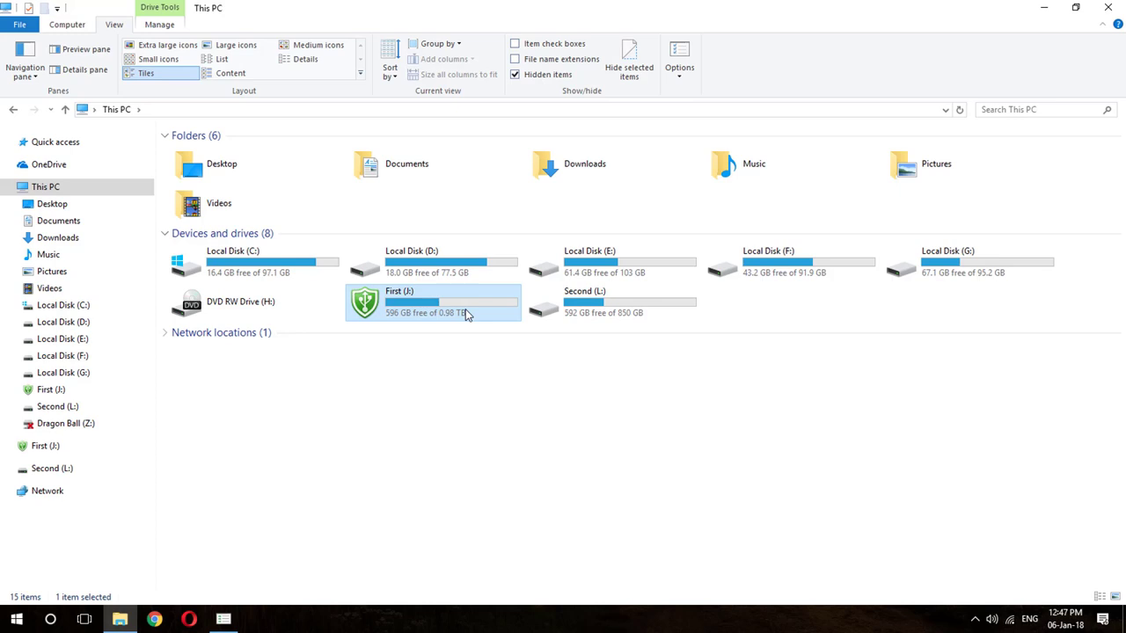
double_click(466, 310)
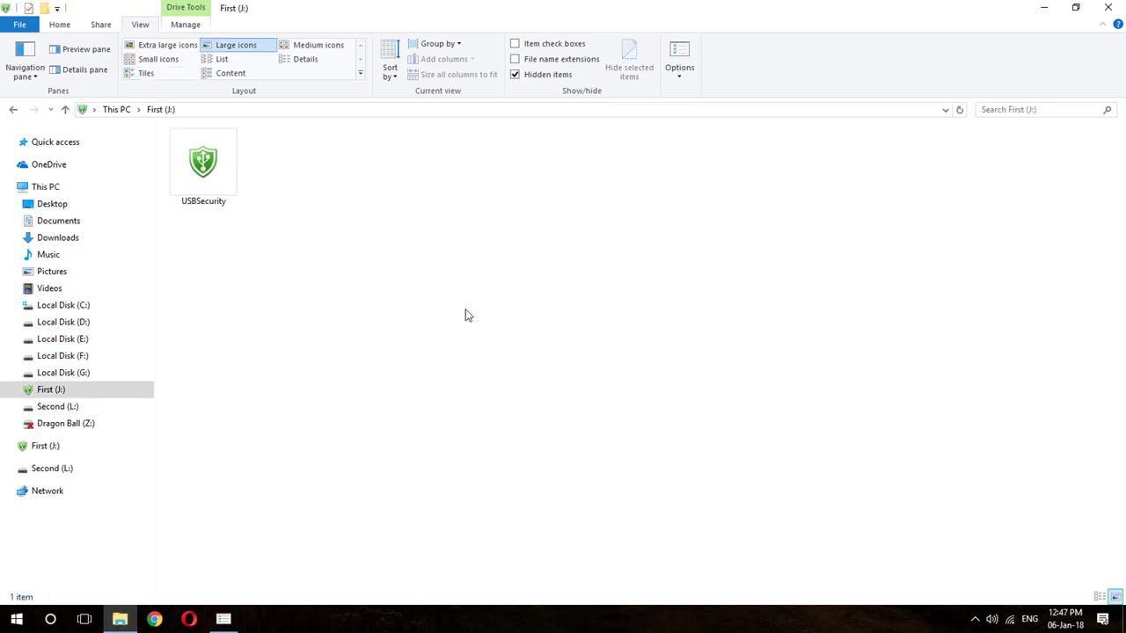
Launch USBSecurity from First (J:) and permanently unprotect the drive with its password.
left_click(226, 179)
right_click(227, 180)
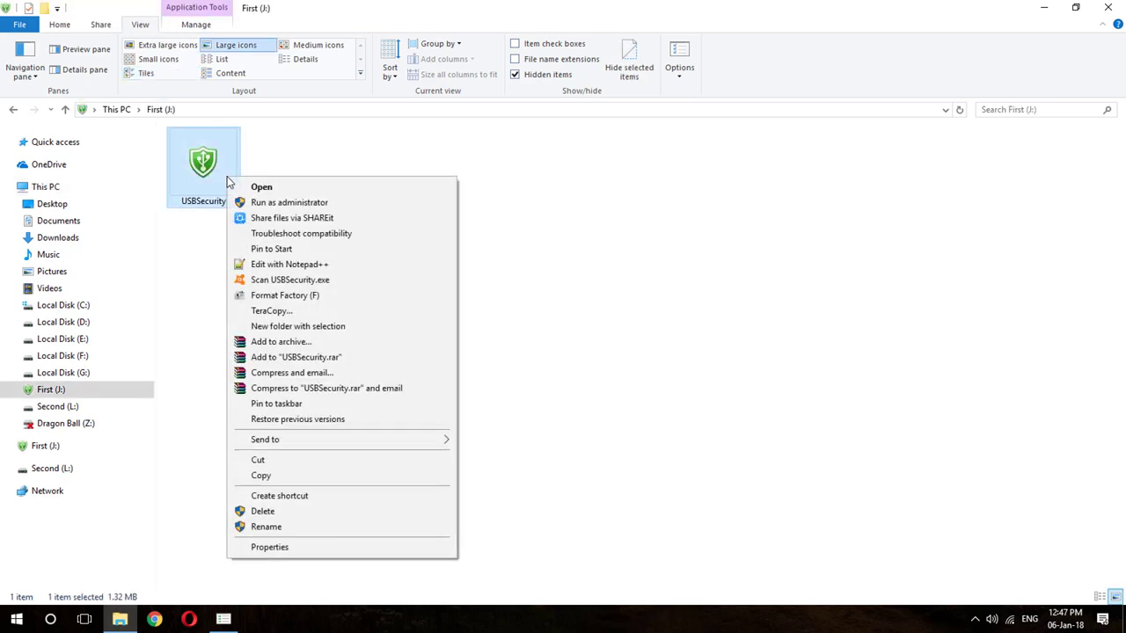
left_click(254, 187)
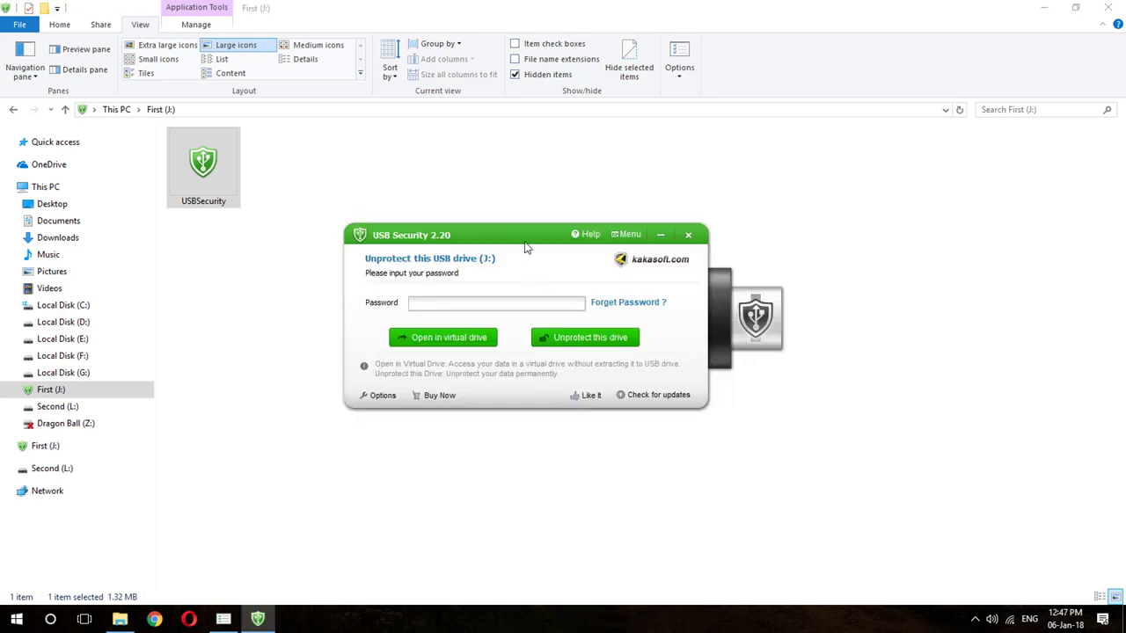
left_click_drag(525, 249, 602, 252)
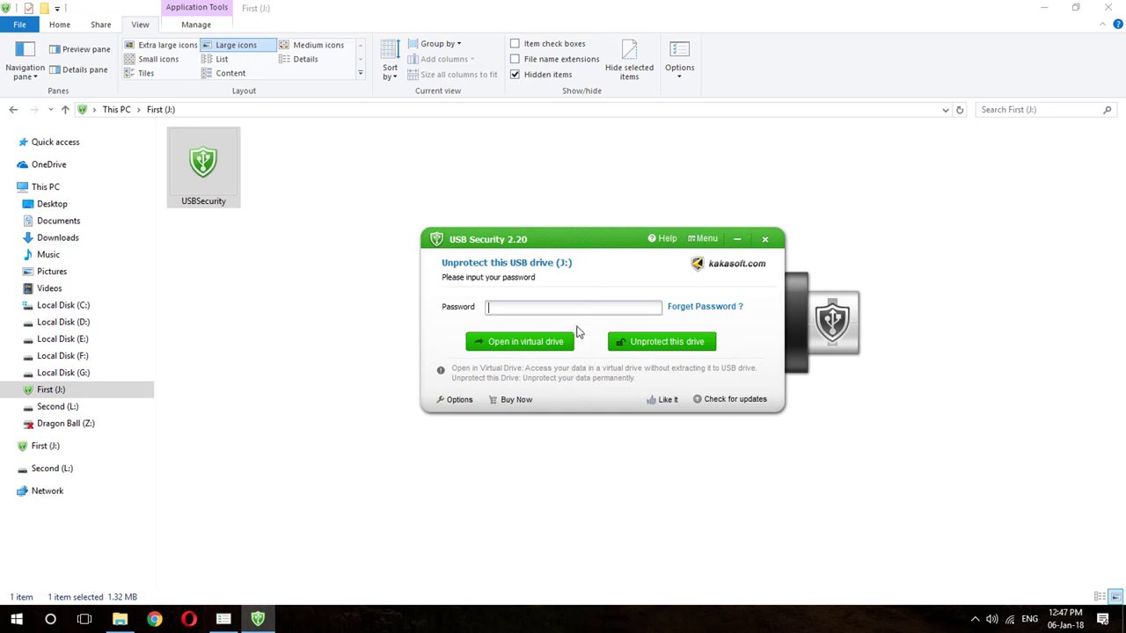
type("••••••")
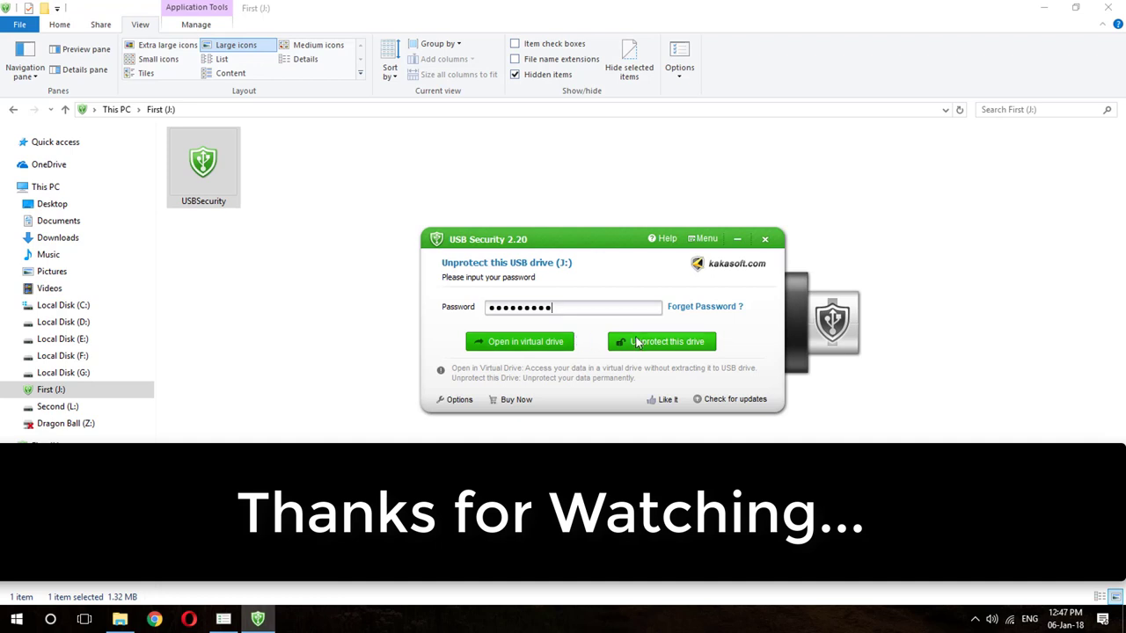
left_click(641, 343)
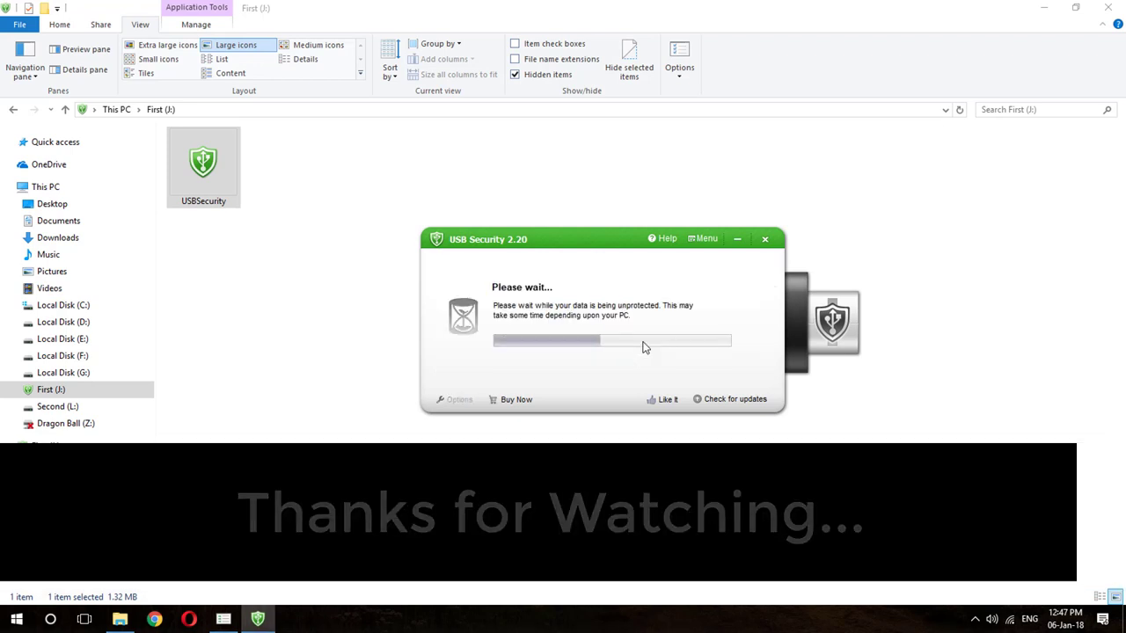